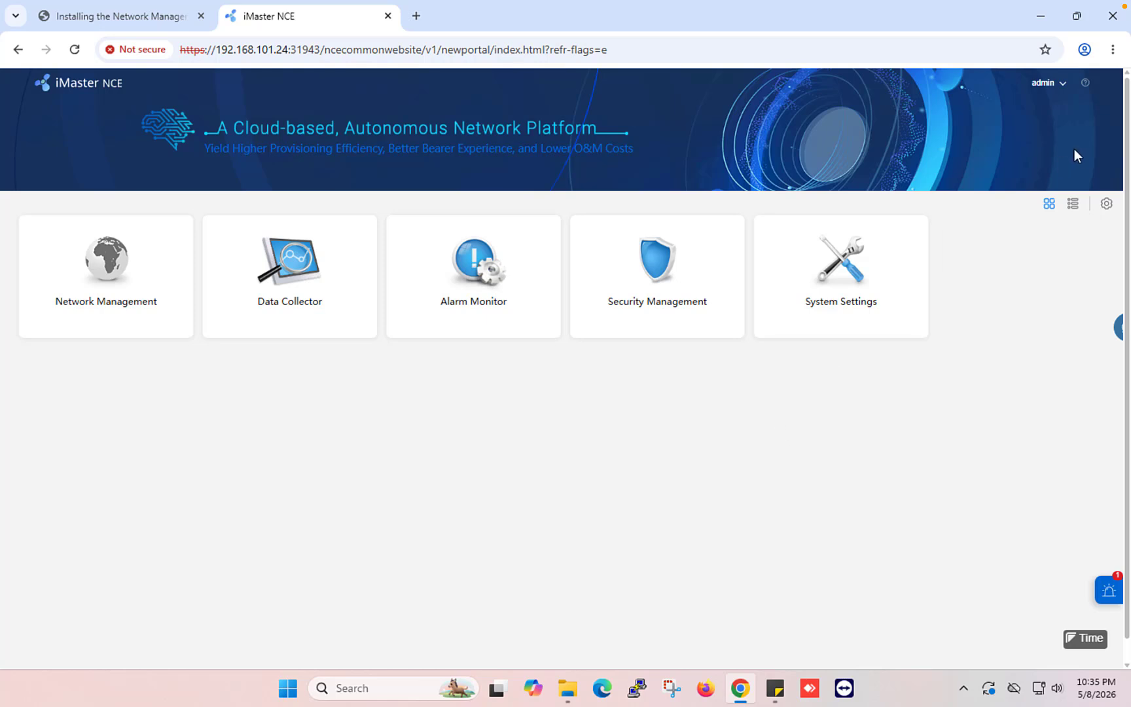
Check the iMaster NCE product version in the About information, then close it.
left_click(1061, 85)
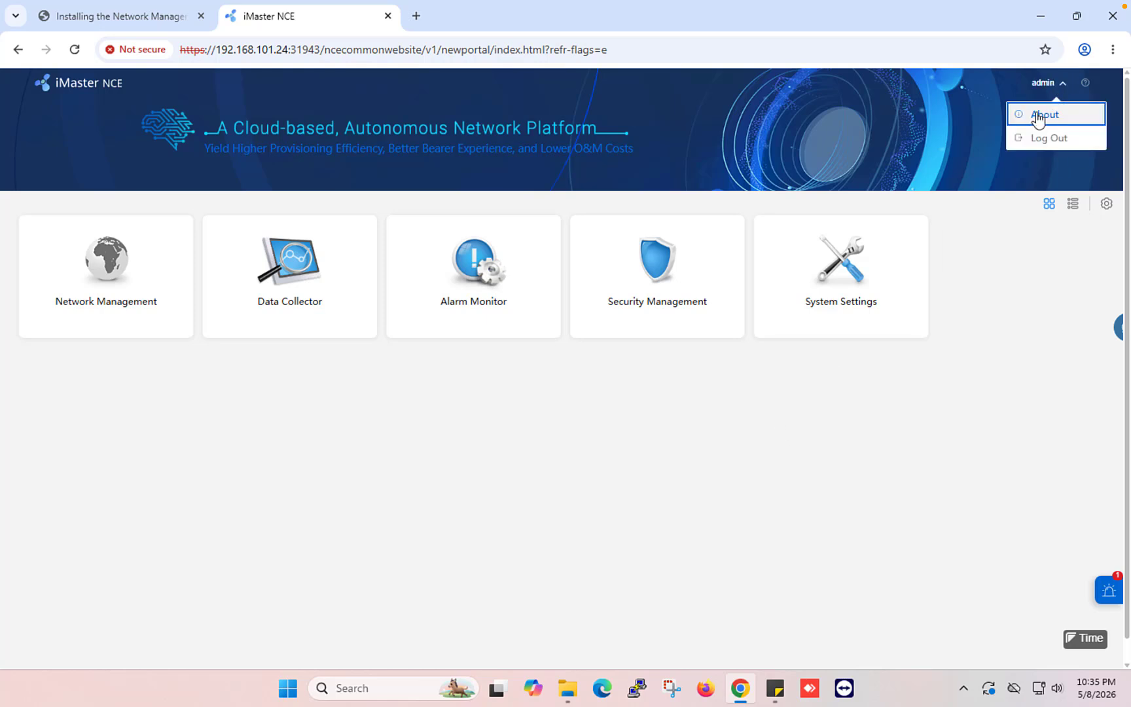
left_click(1037, 116)
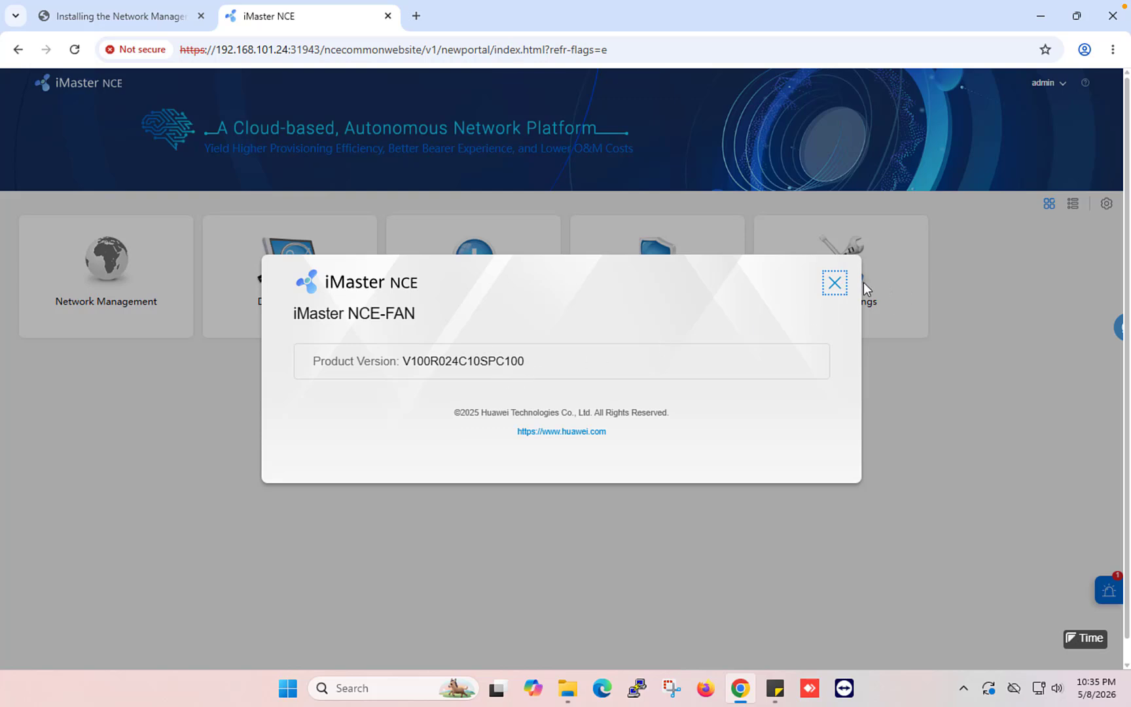
left_click(835, 284)
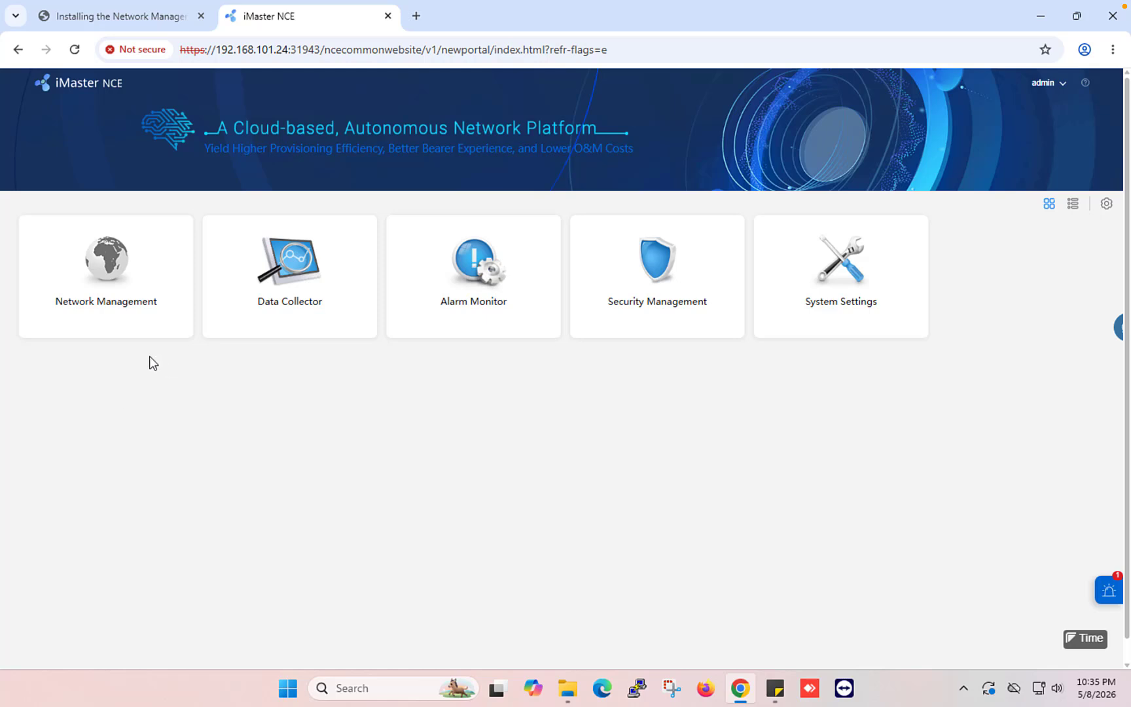
Open the installation page of the Network Management app and download the management plug-in.
mouse_move(100, 273)
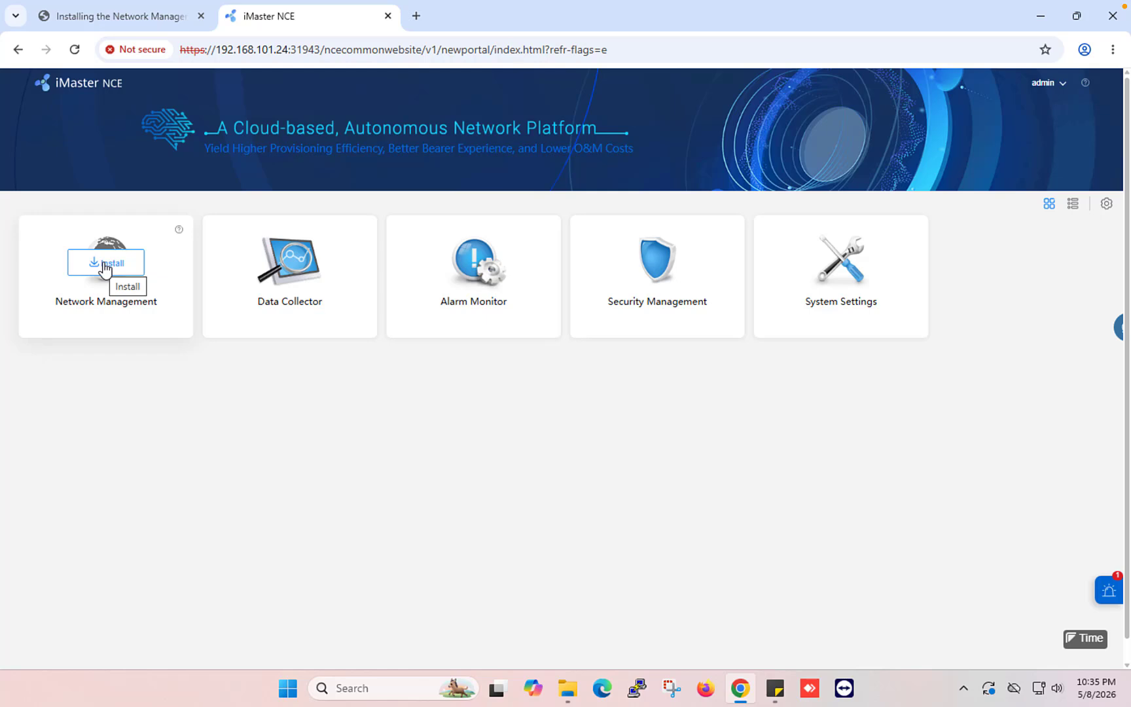
left_click(104, 265)
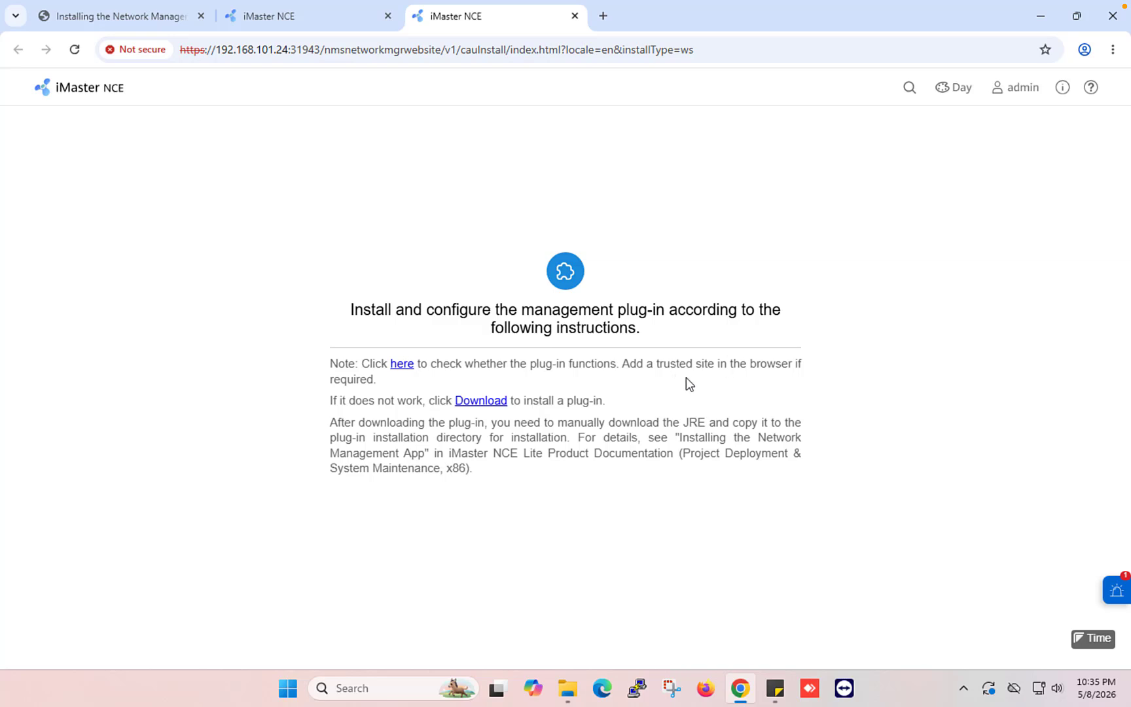
left_click(484, 403)
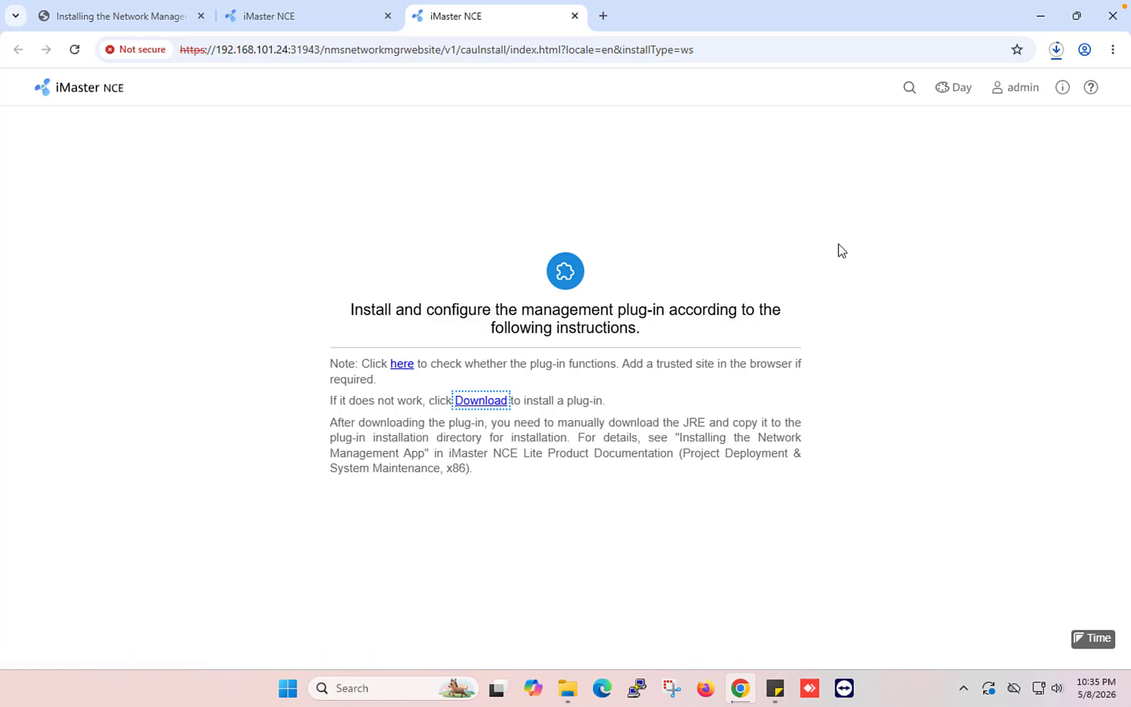
Examine the files in the NCE_Client install_App folder on the desktop, then minimize its window.
left_click(1041, 20)
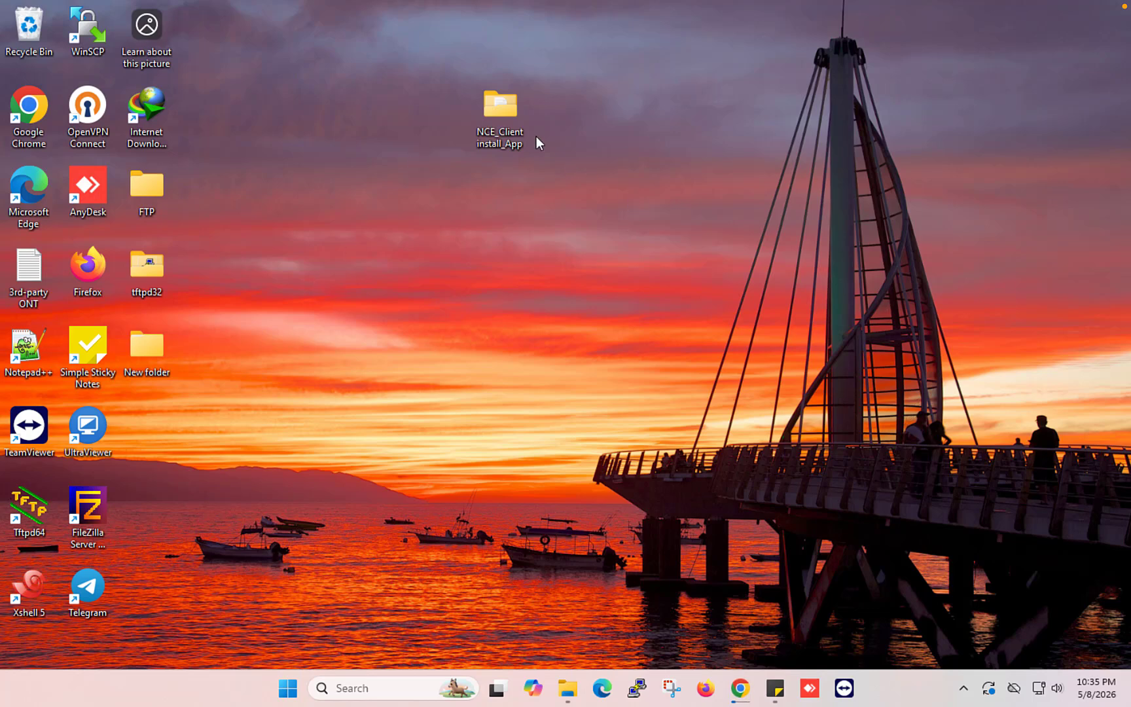
left_click(501, 112)
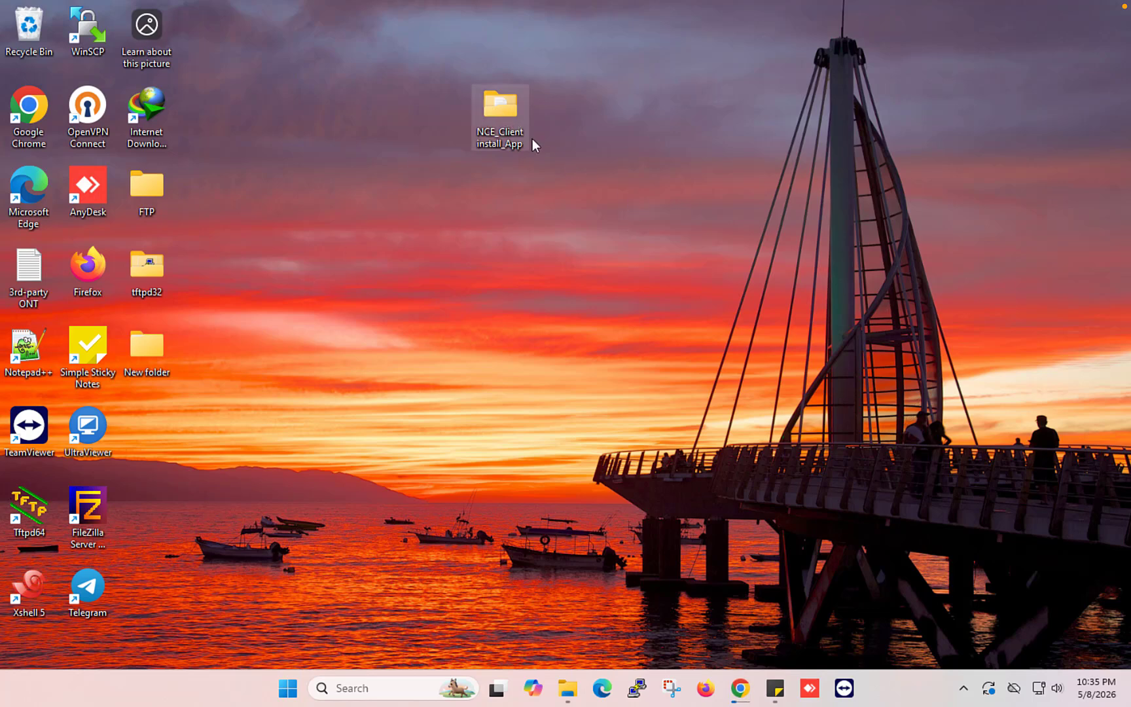
double_click(501, 111)
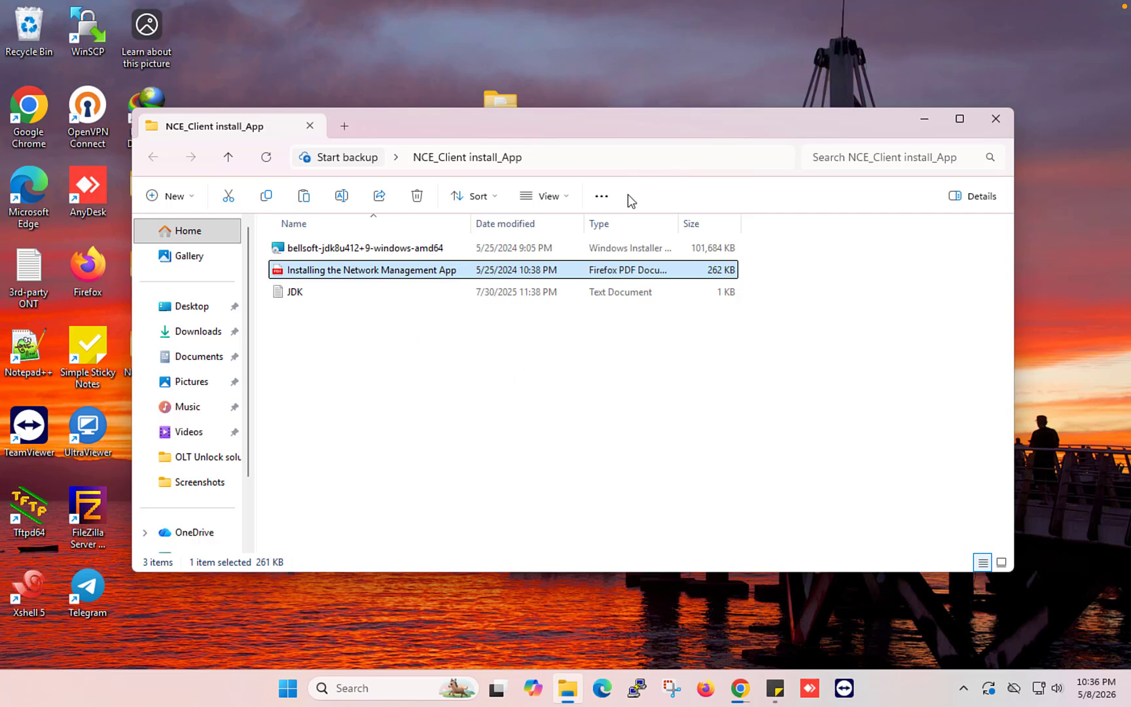
left_click_drag(661, 123, 711, 174)
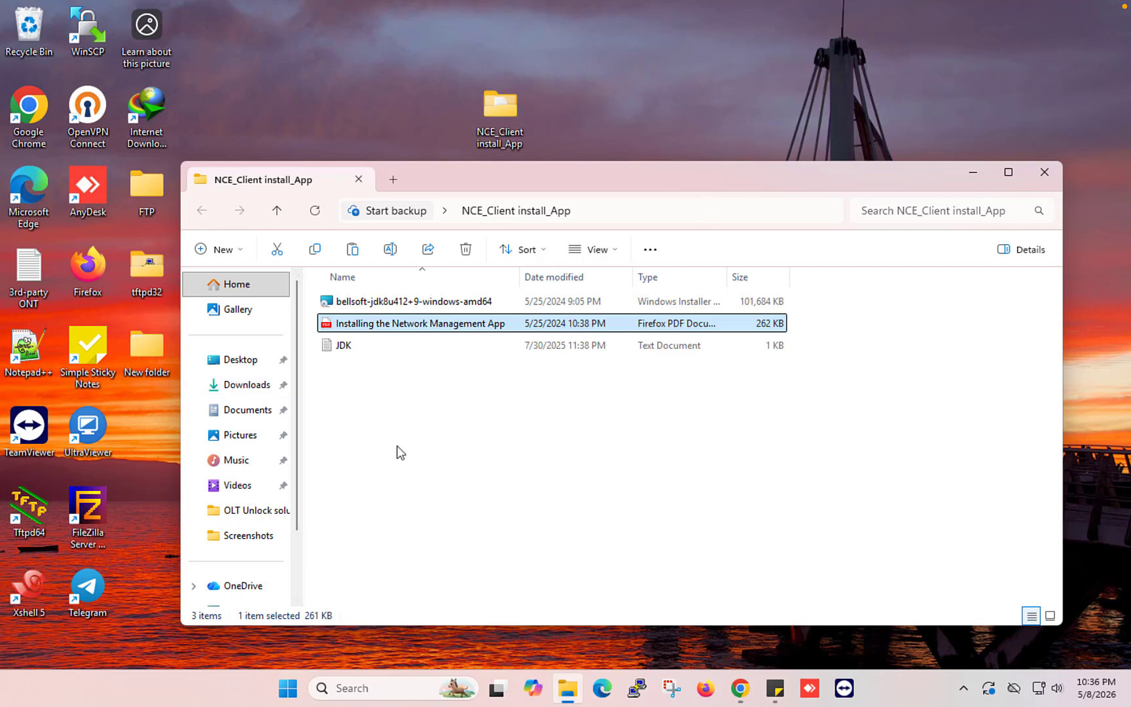
left_click(972, 172)
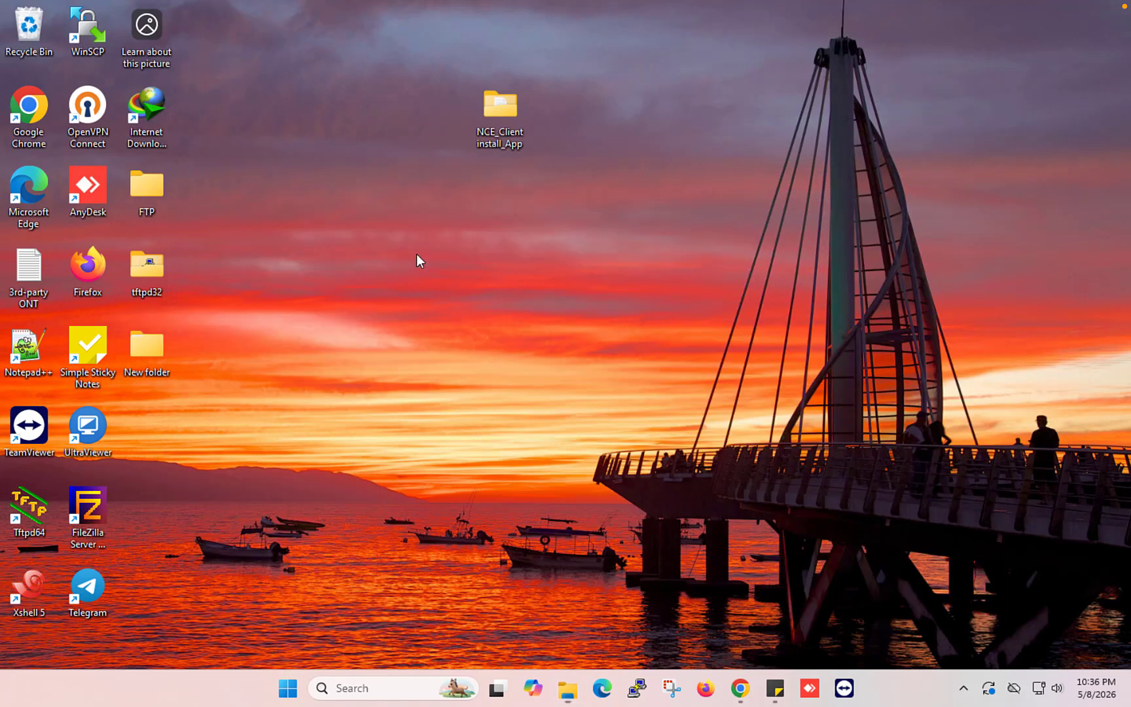
Create a new folder named APP on the desktop.
right_click(346, 291)
mouse_move(399, 417)
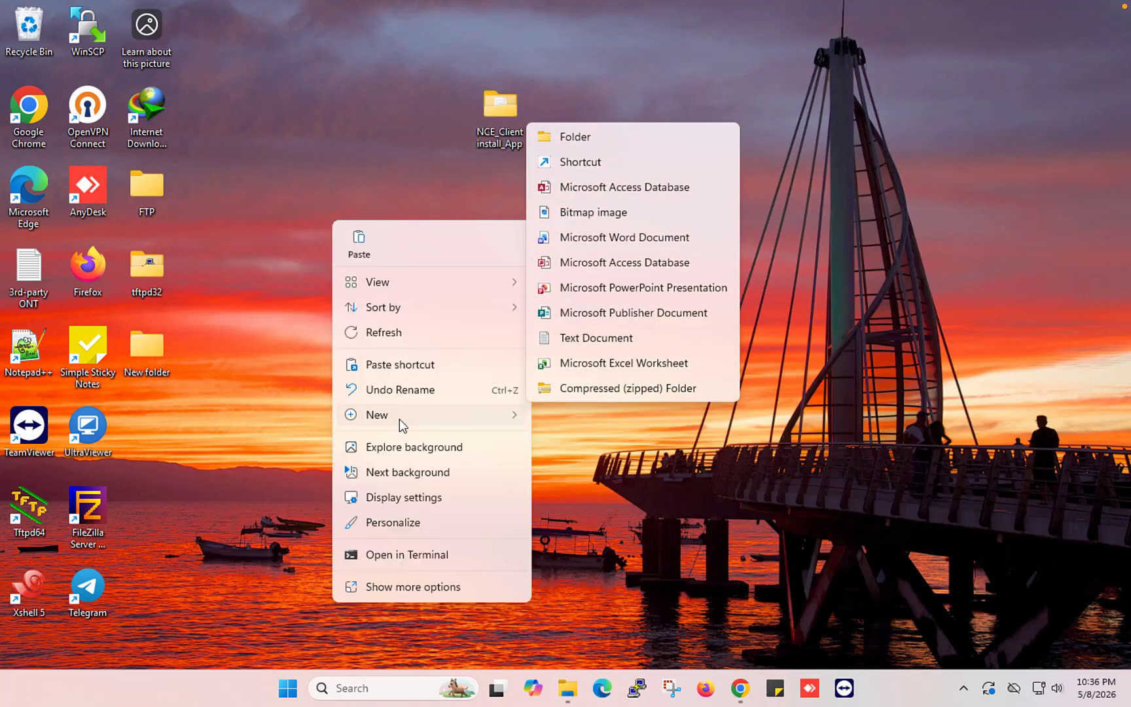
left_click(589, 138)
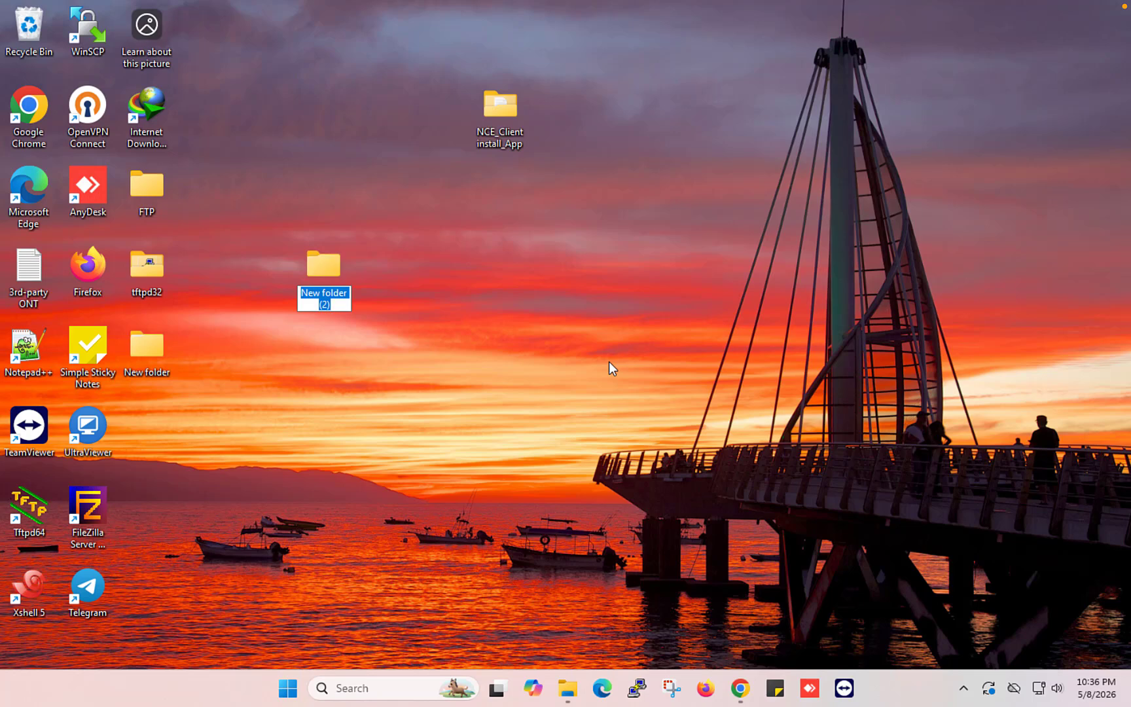
type("APP")
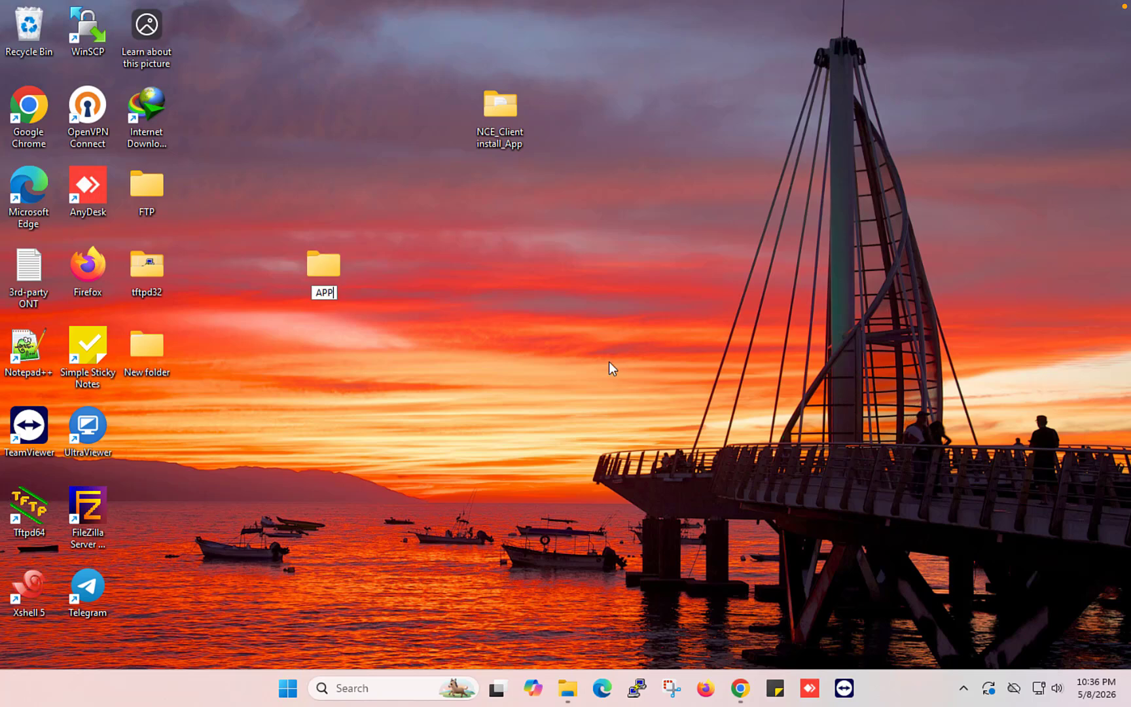
key("Return")
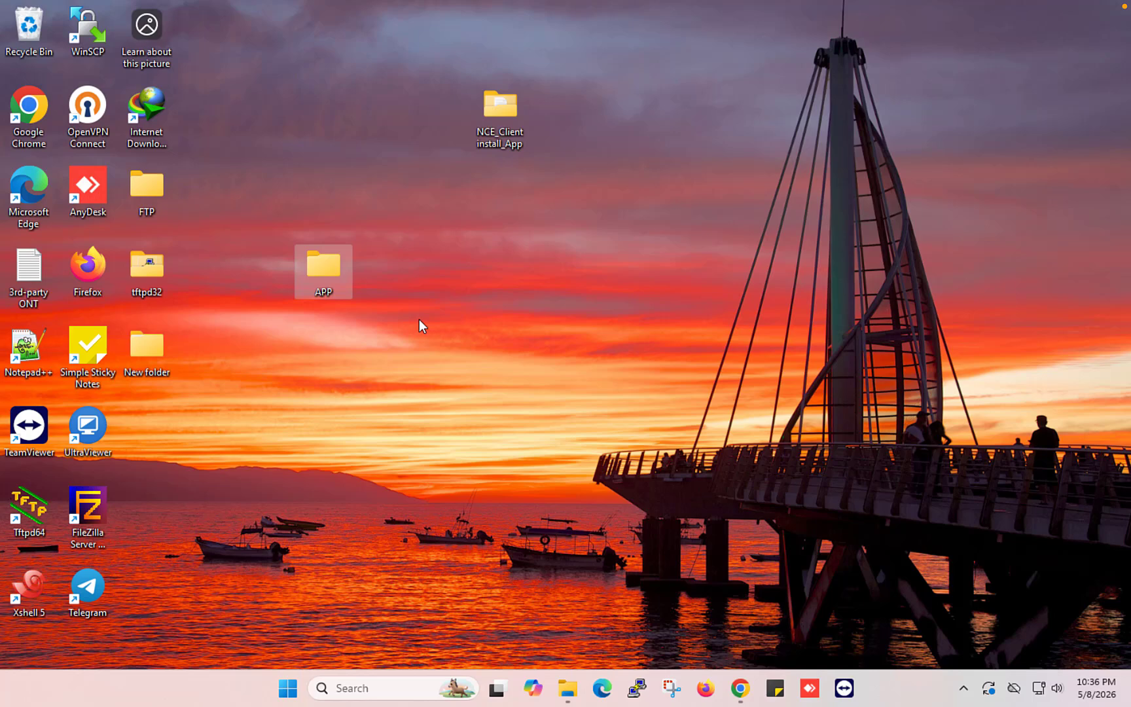
Create a subfolder named jre inside the APP folder on the desktop.
double_click(325, 268)
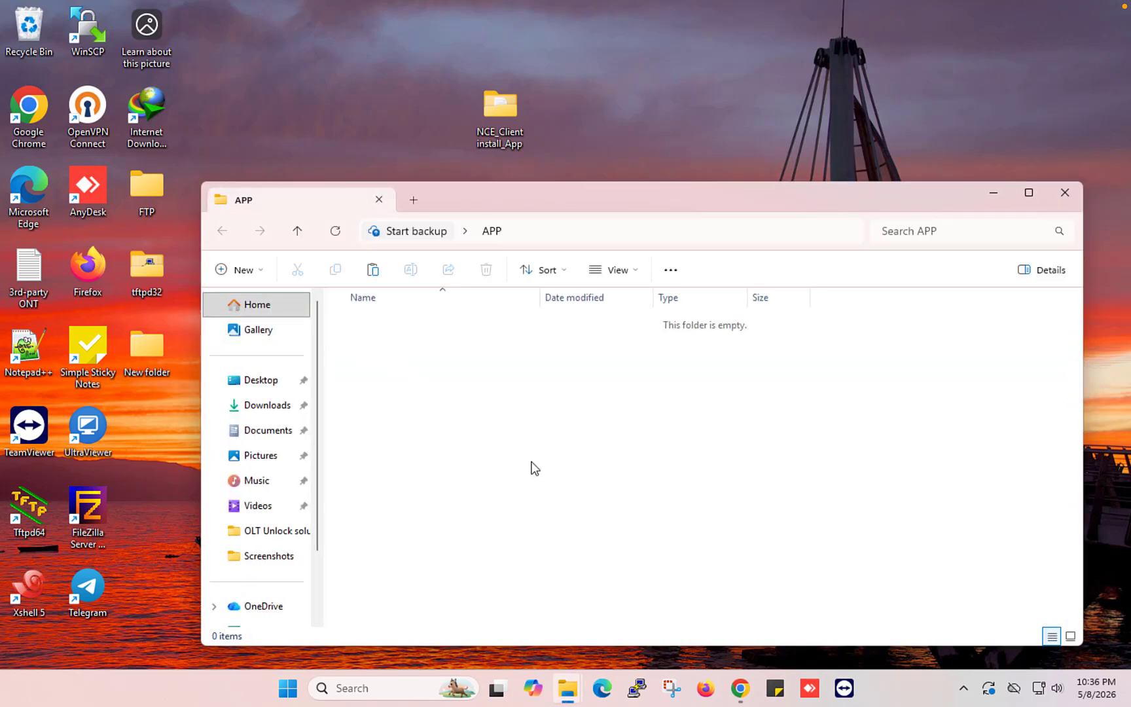
right_click(517, 450)
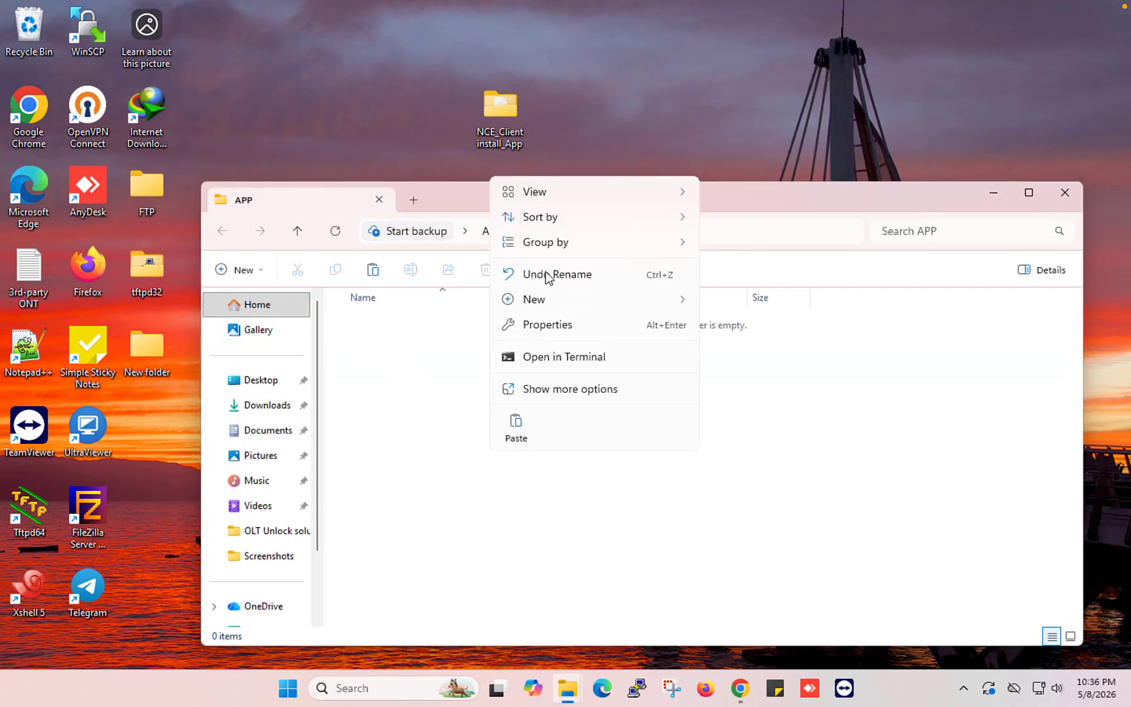
mouse_move(691, 301)
left_click(741, 306)
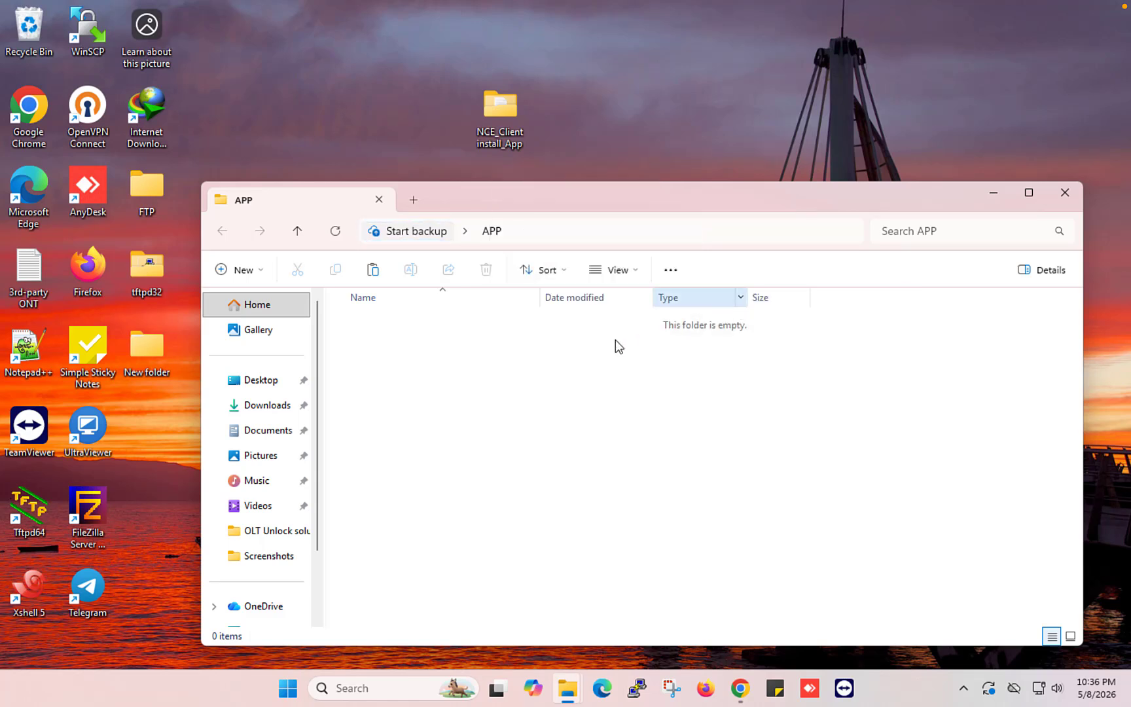
type("j")
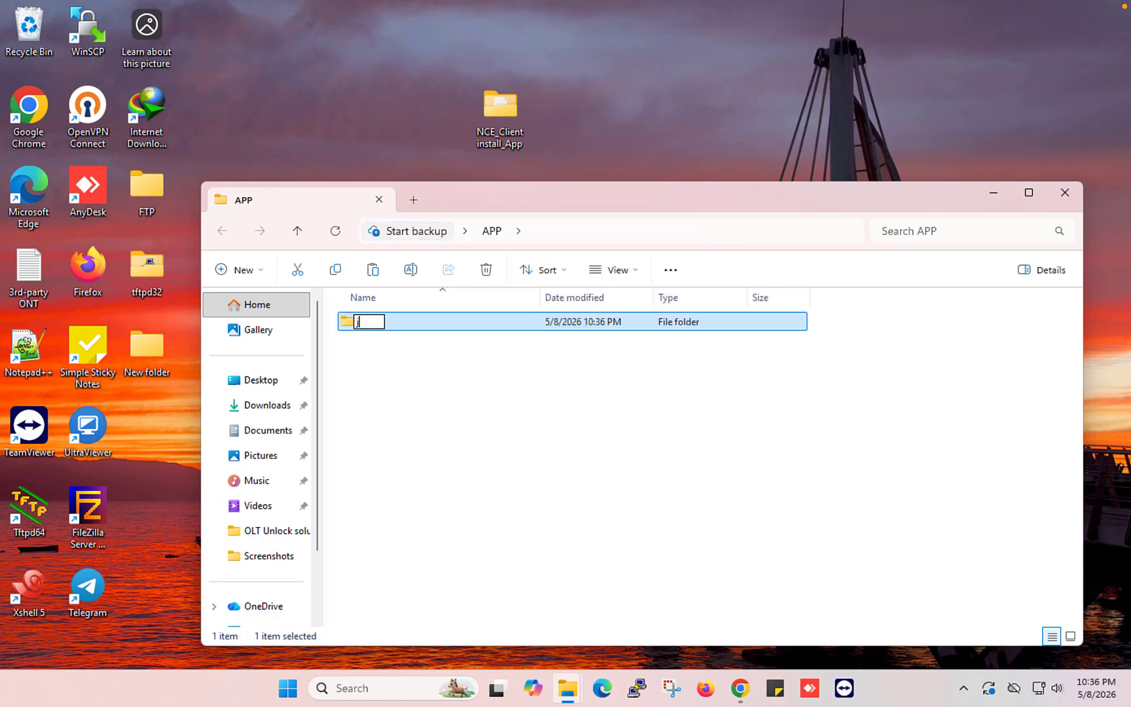
type("re")
left_click(517, 447)
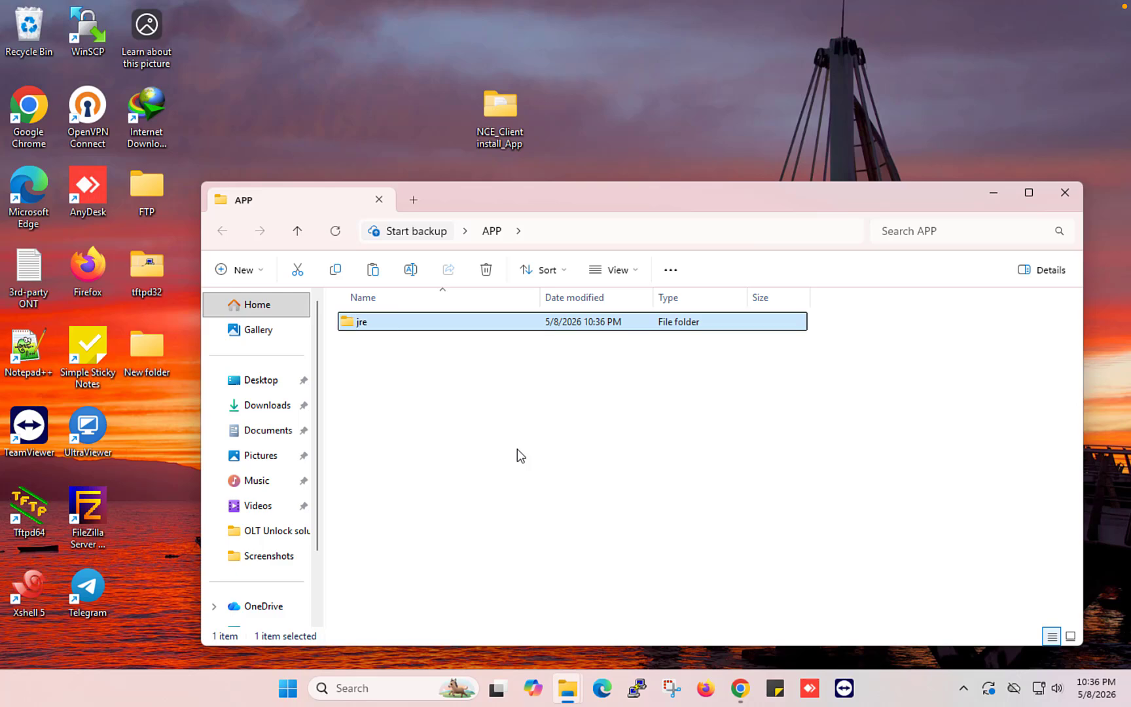
Return to the NCE_Client install_App folder and read the download link in the JDK text file, then minimize it.
double_click(501, 113)
left_click(392, 323)
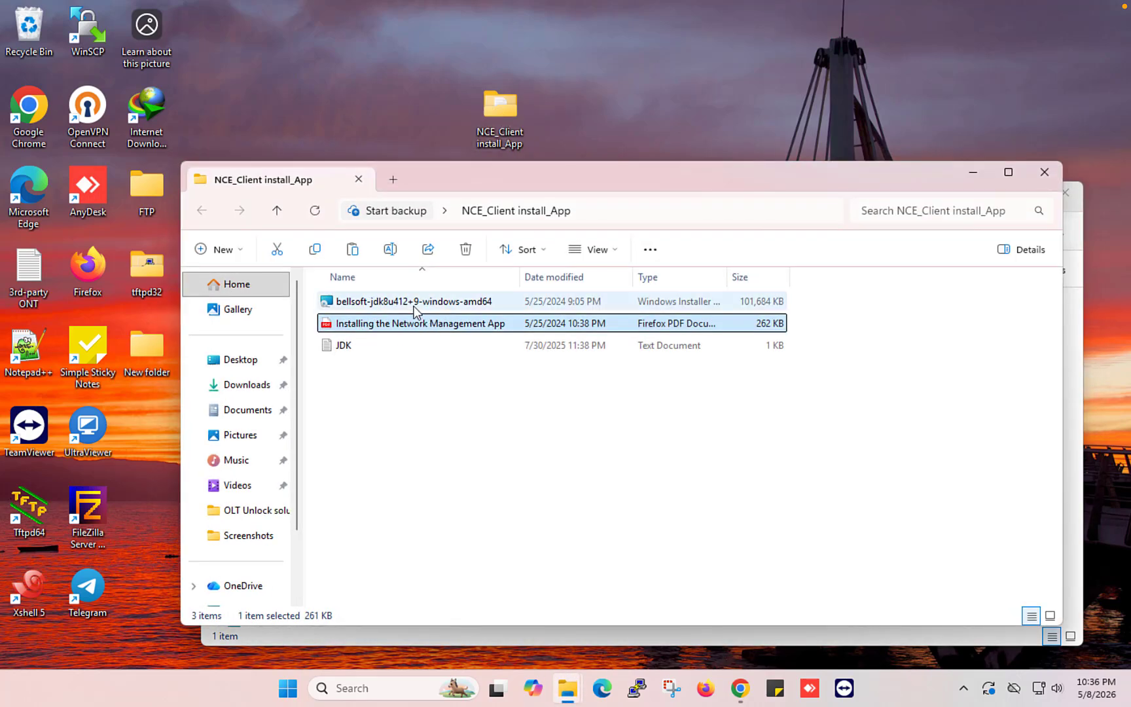
left_click(413, 305)
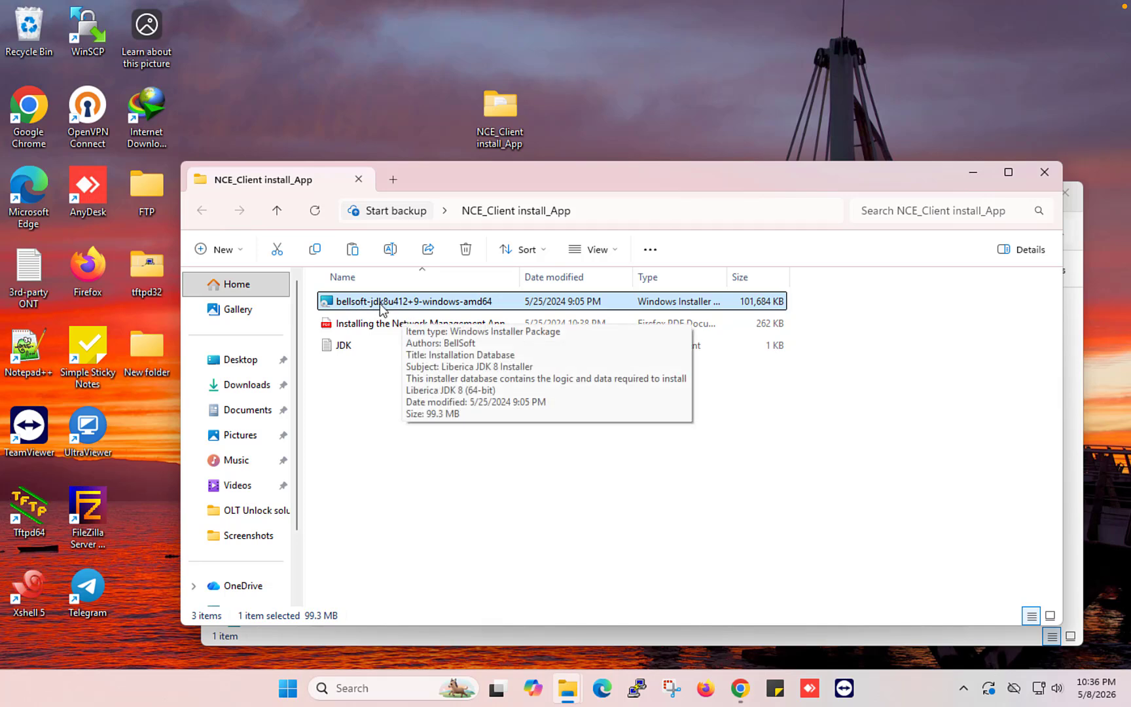
left_click(333, 346)
key("Return")
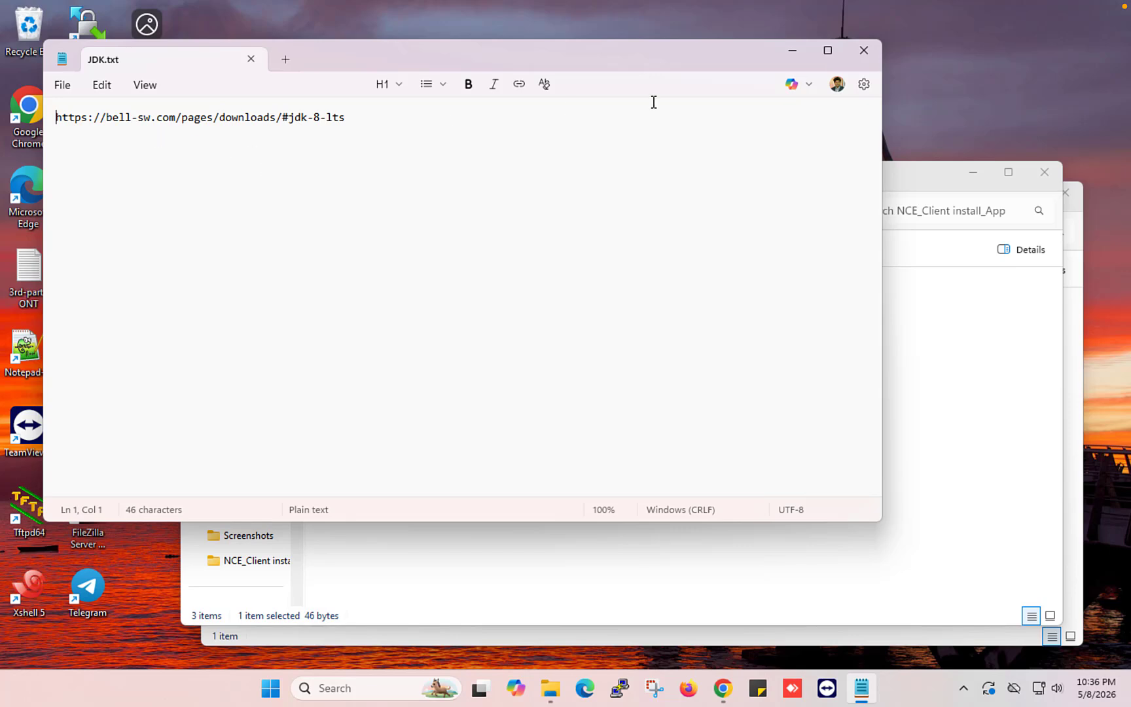
left_click(791, 51)
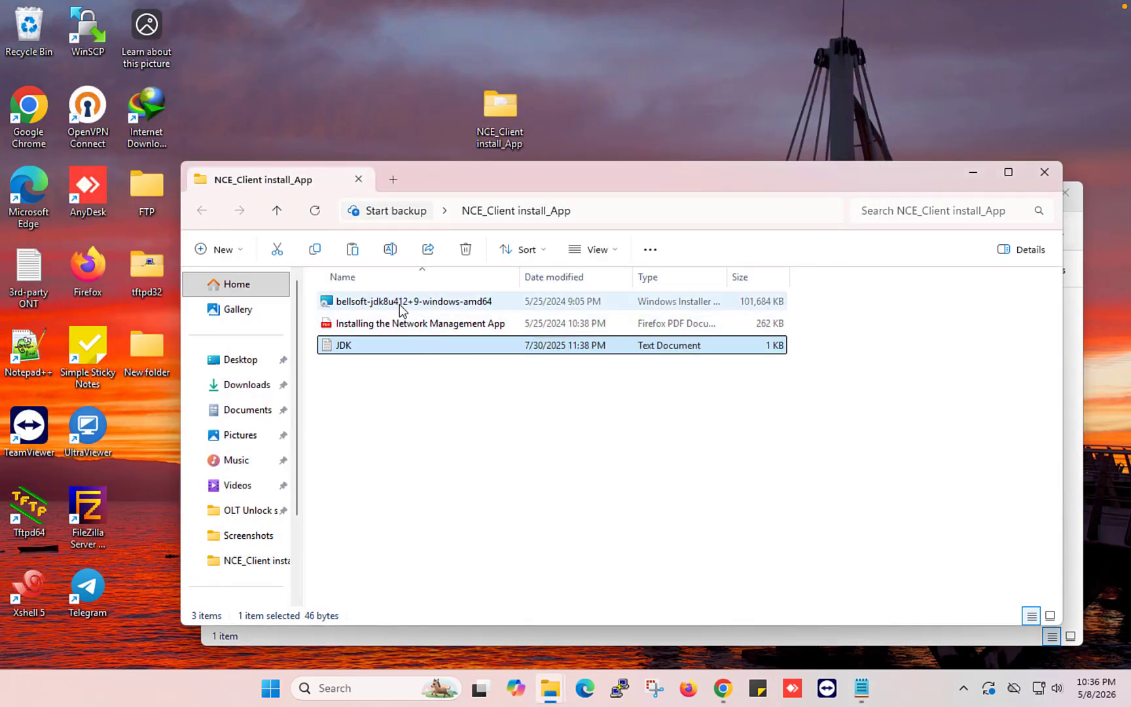
Run the bellsoft-jdk8u412+9-windows-amd64 installer and set the Liberica JDK install location to the jre folder inside APP on the OneDrive desktop.
double_click(399, 302)
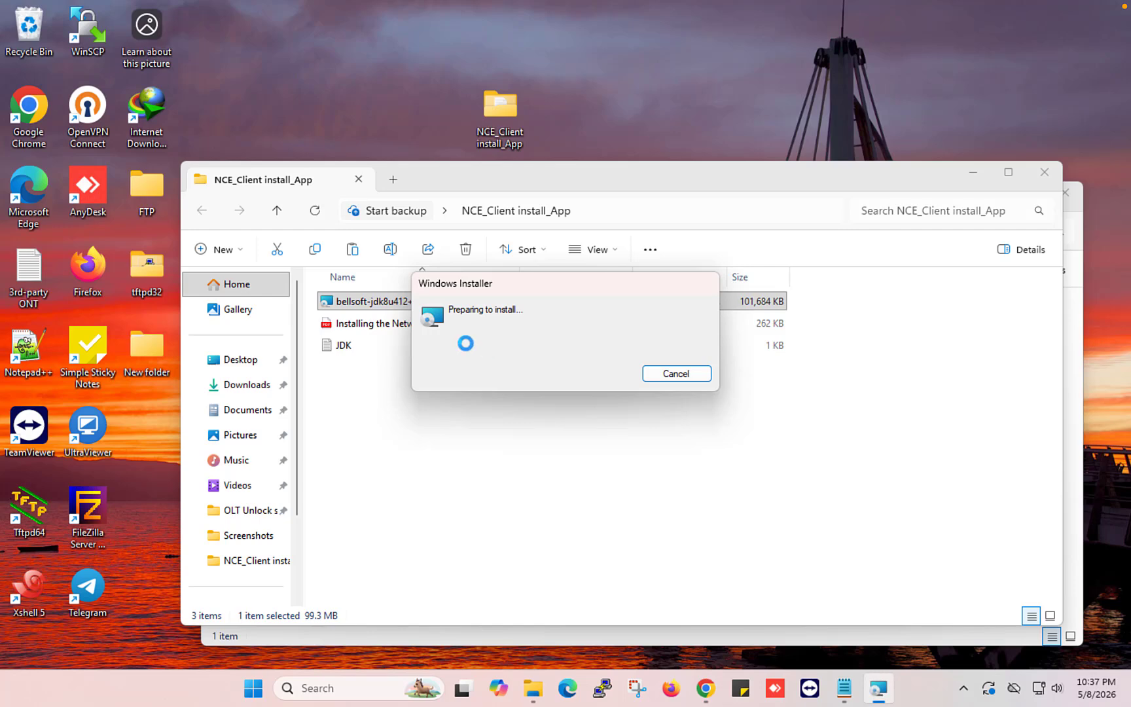
left_click(646, 467)
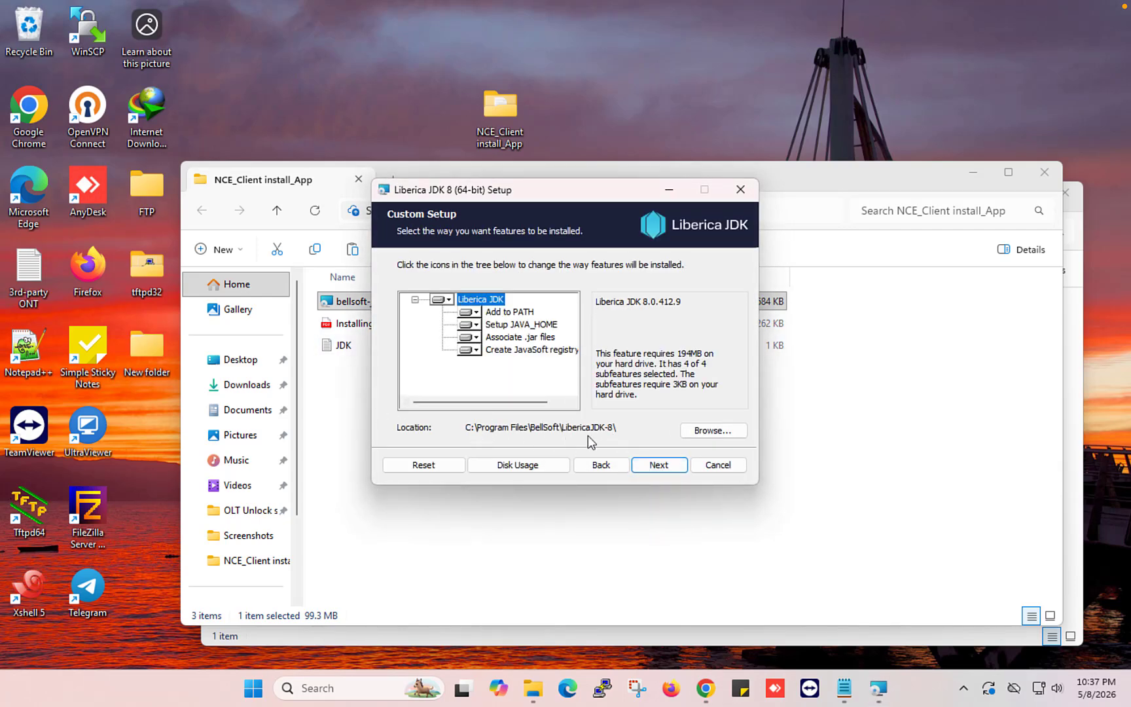
left_click(701, 432)
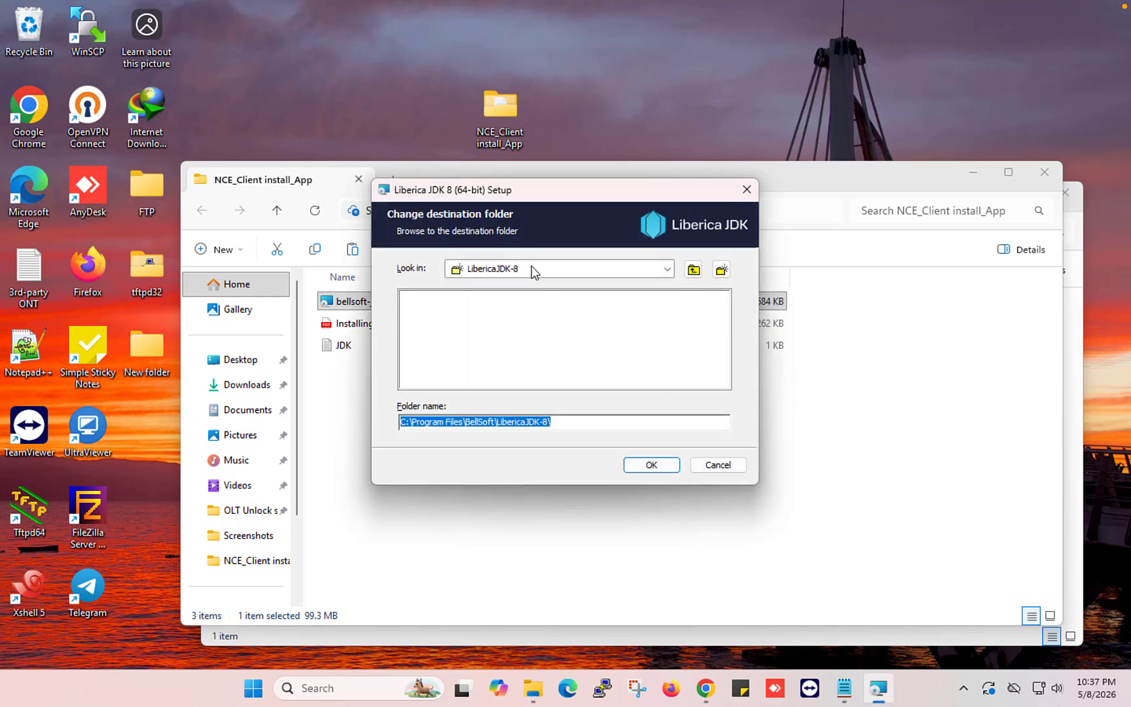
left_click(534, 271)
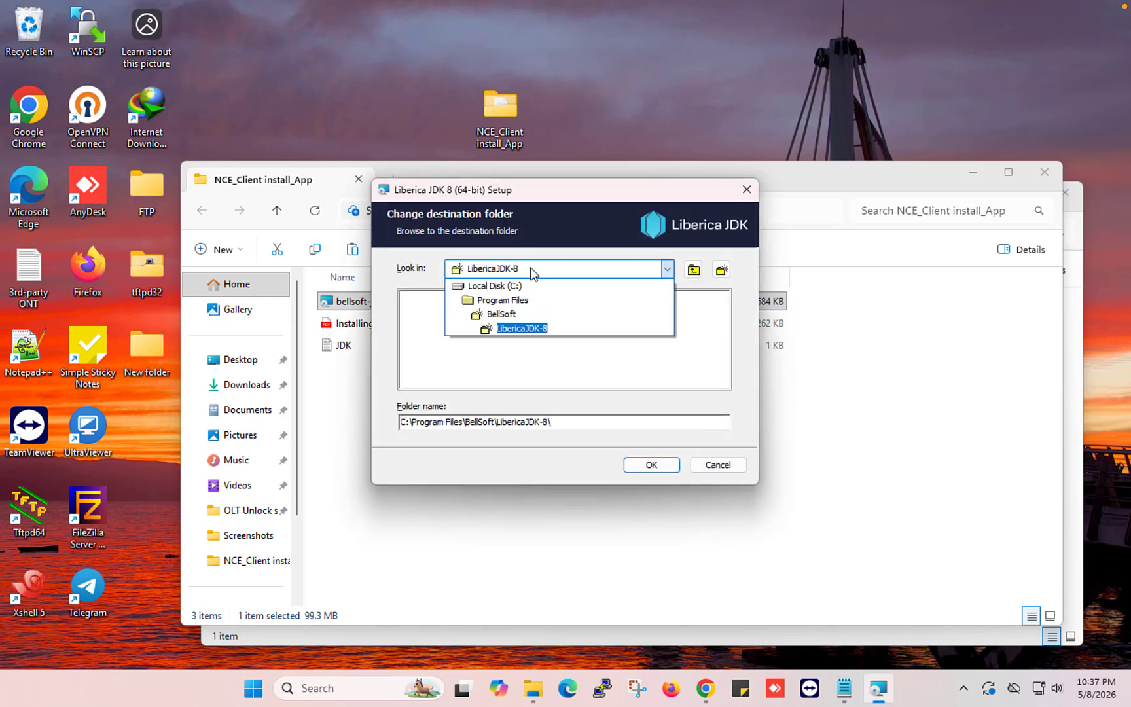
left_click(499, 286)
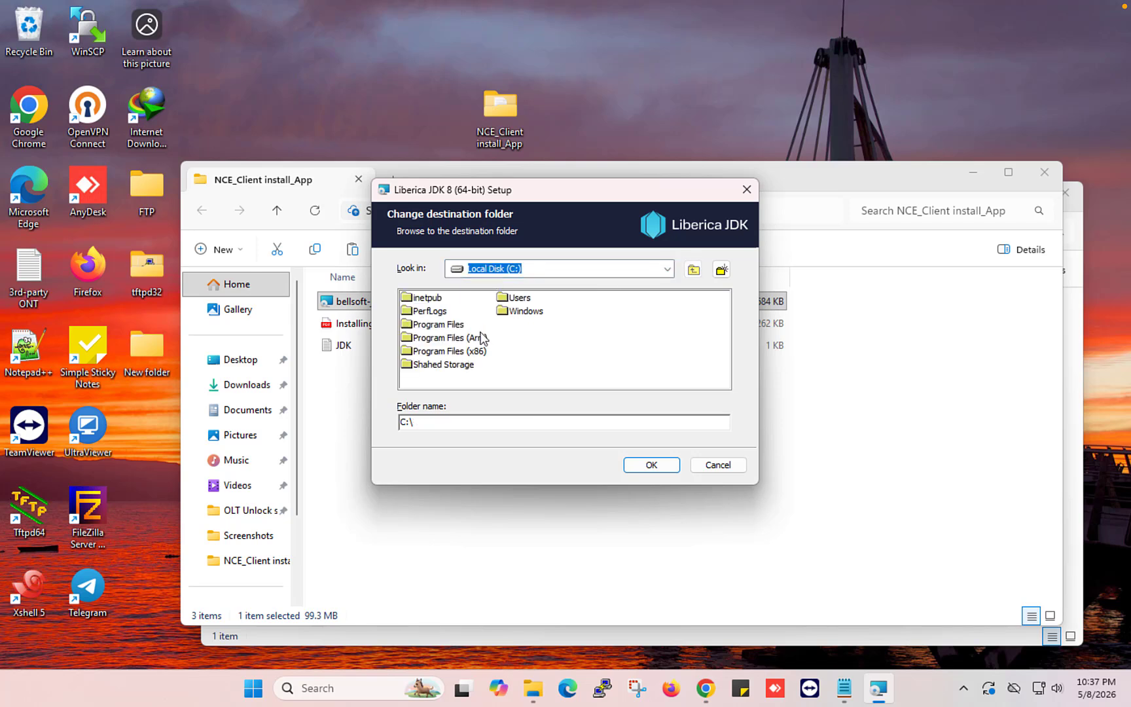
double_click(516, 299)
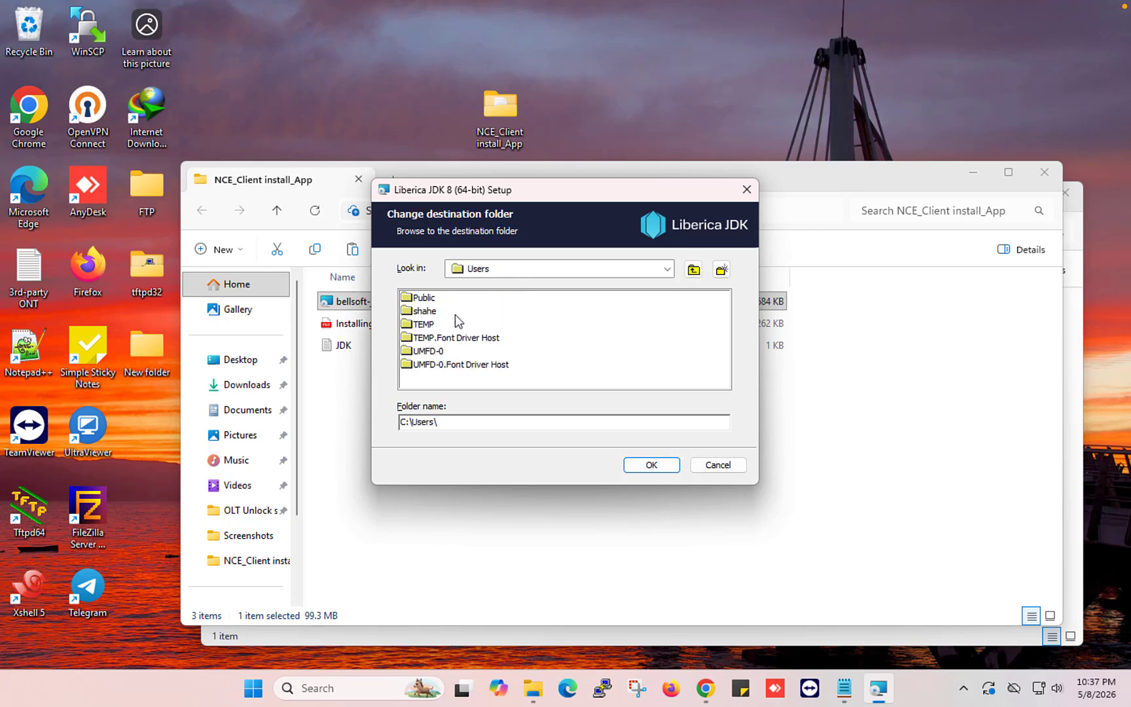
double_click(424, 311)
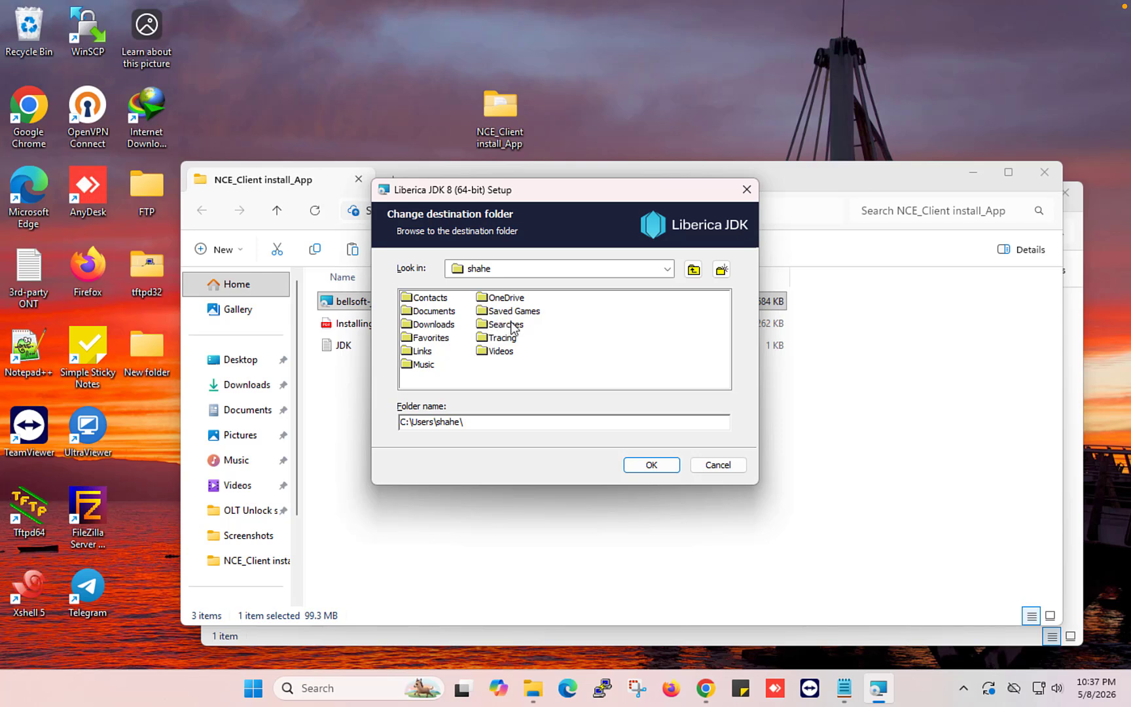
double_click(503, 301)
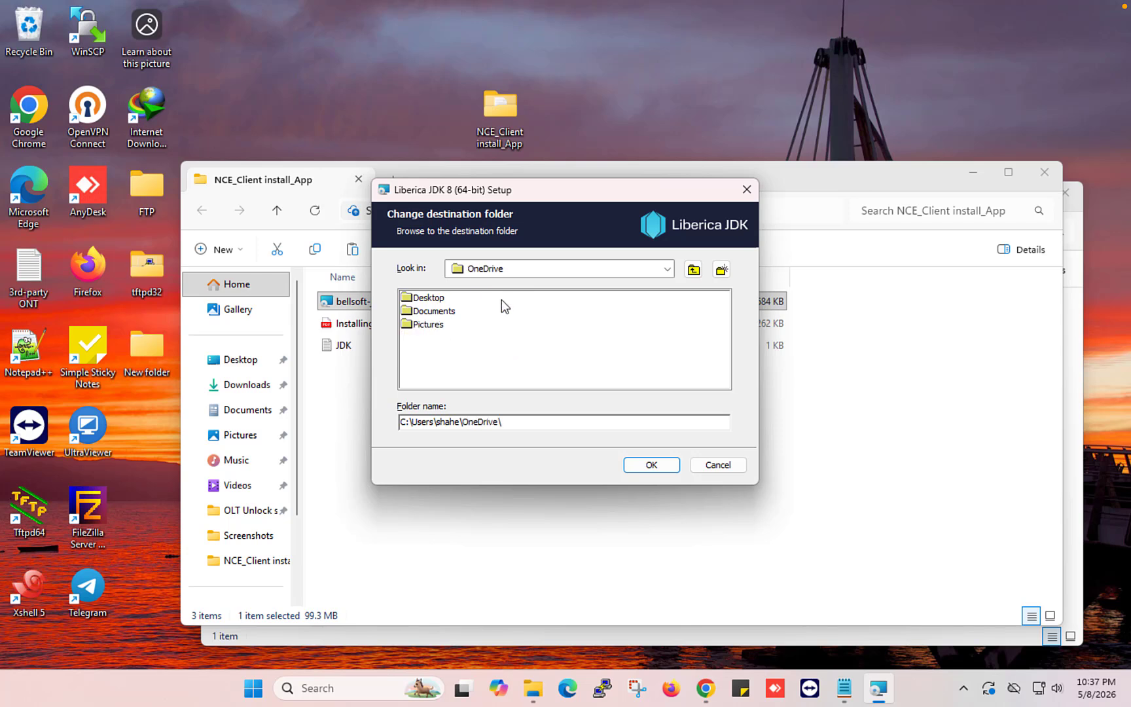
double_click(427, 298)
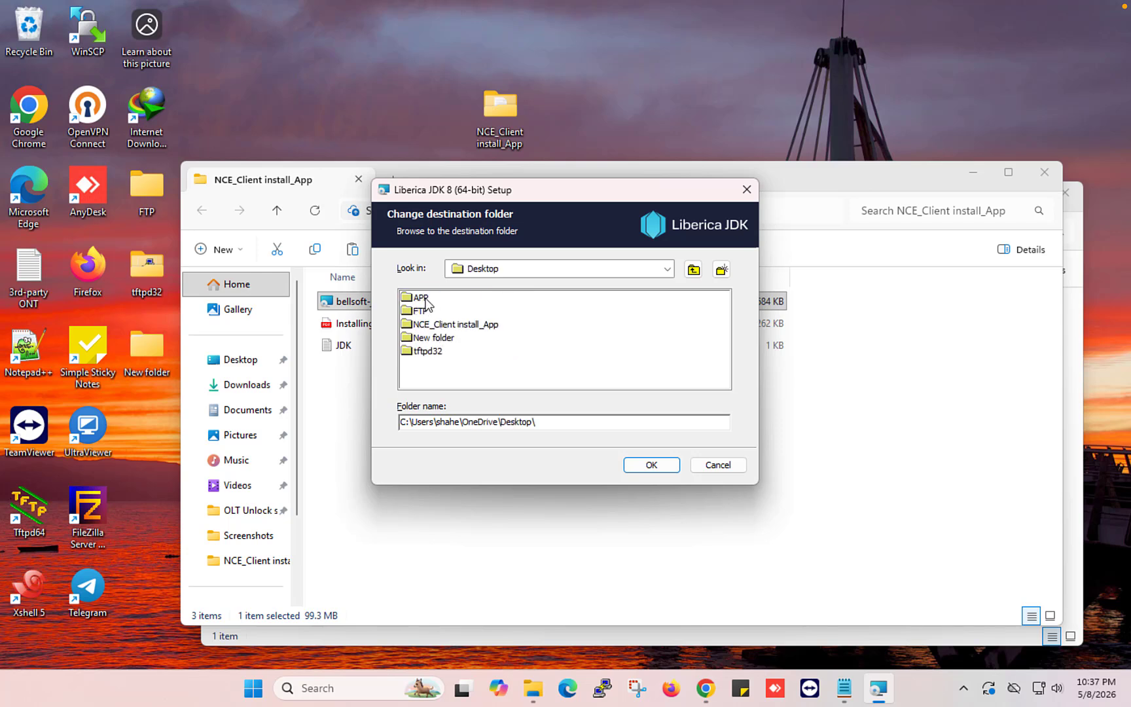
left_click(417, 299)
double_click(416, 299)
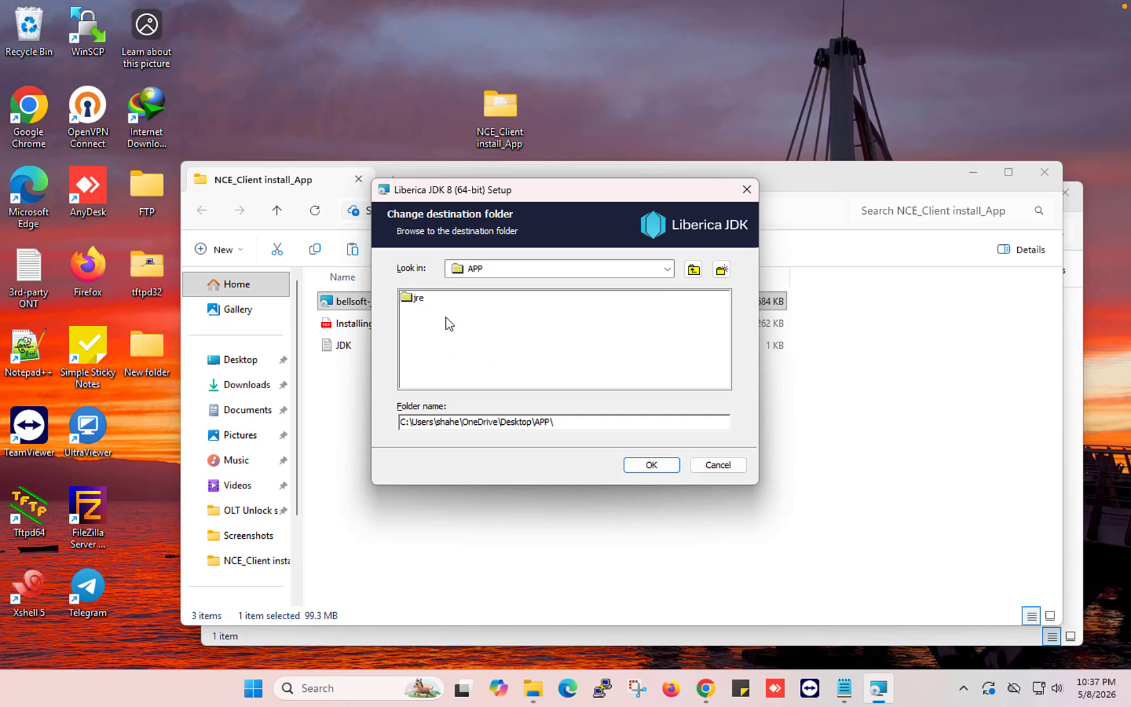
double_click(416, 300)
left_click(646, 467)
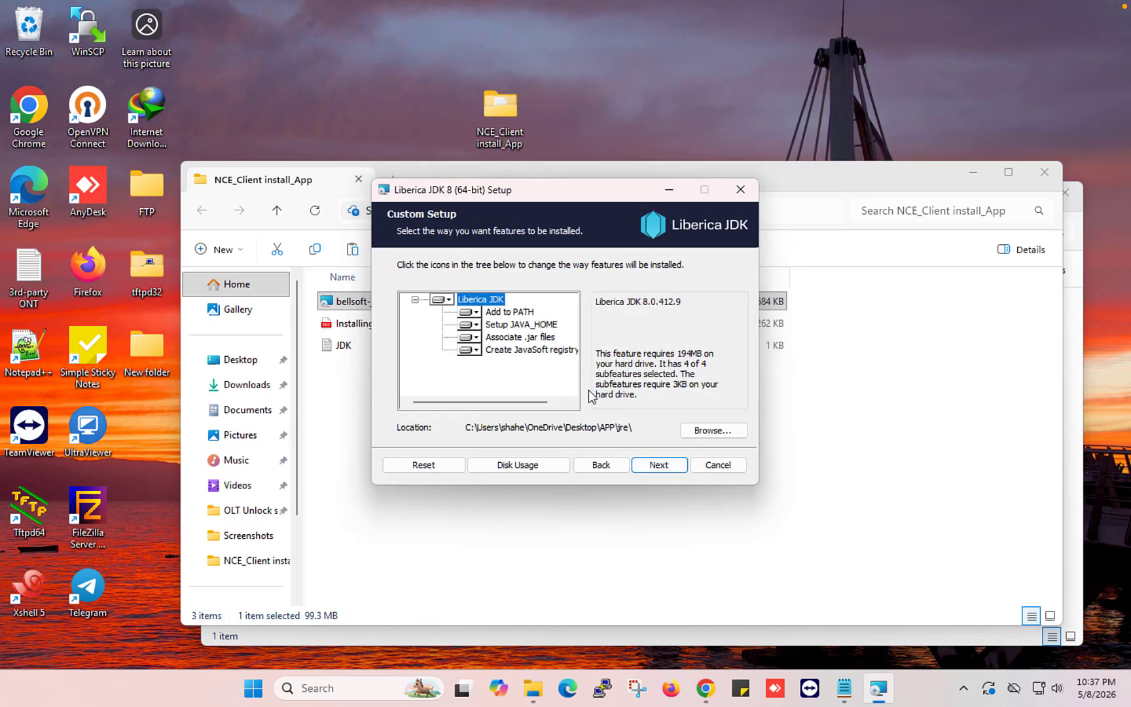
Install Liberica JDK 8 with the chosen settings, permit the installer to make changes, and minimize the NCE_Client install_App folder window.
left_click(663, 469)
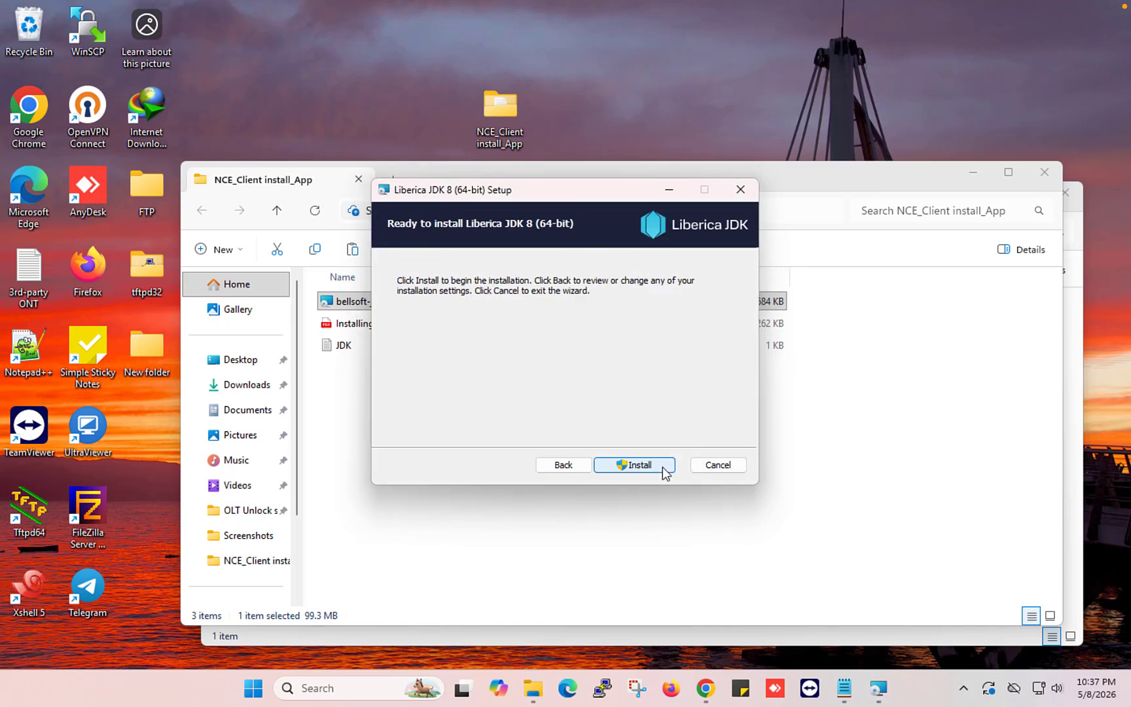
left_click(647, 466)
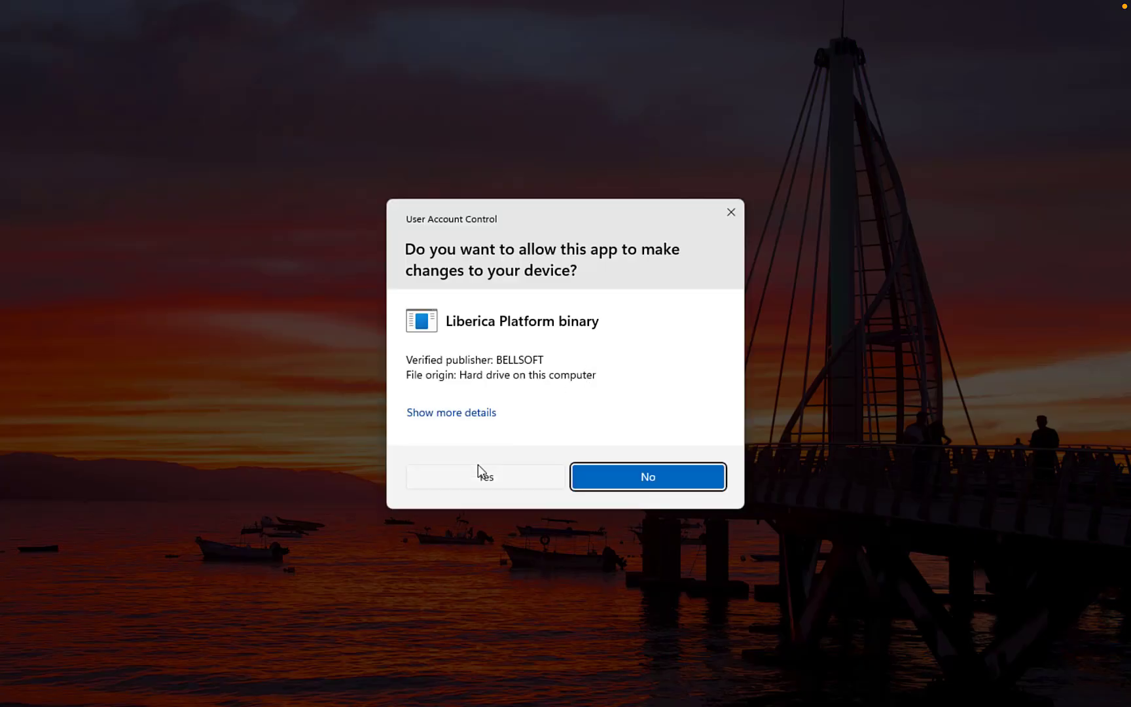
left_click(469, 481)
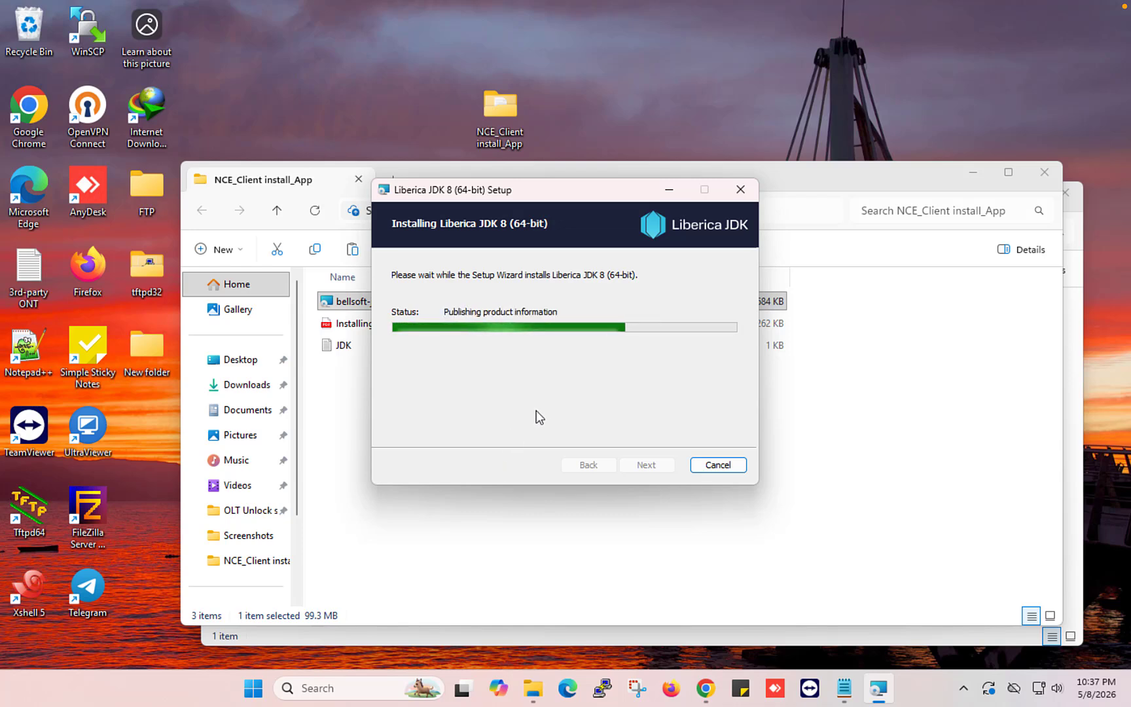
left_click(646, 464)
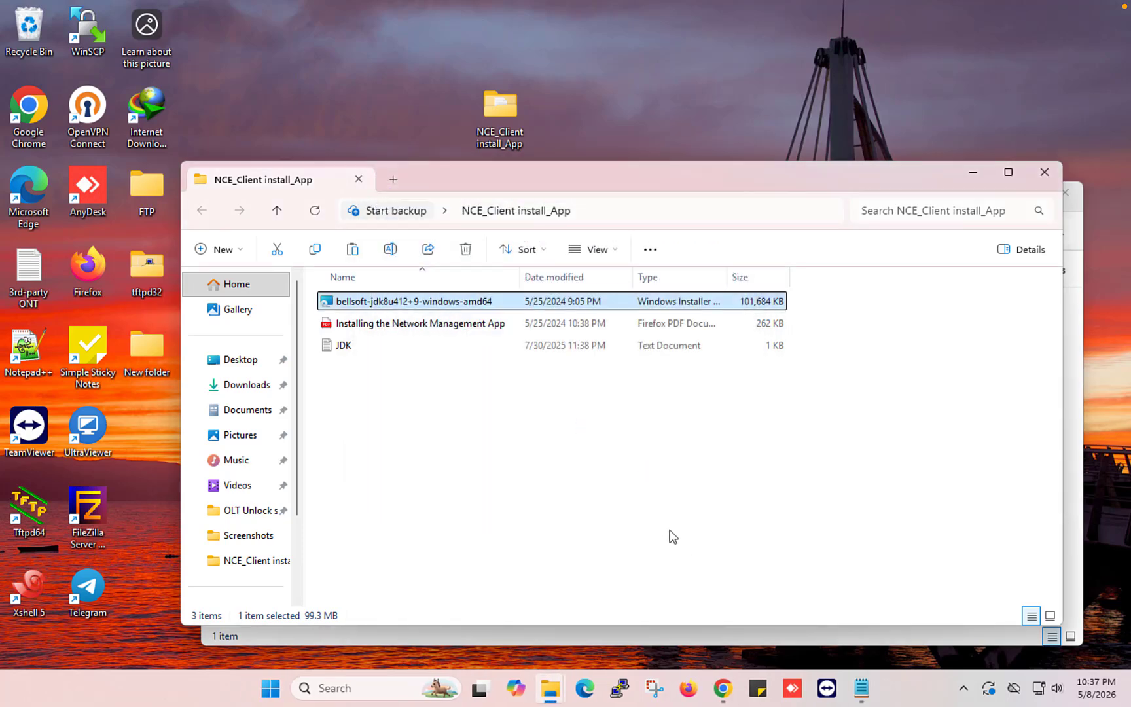
left_click(975, 175)
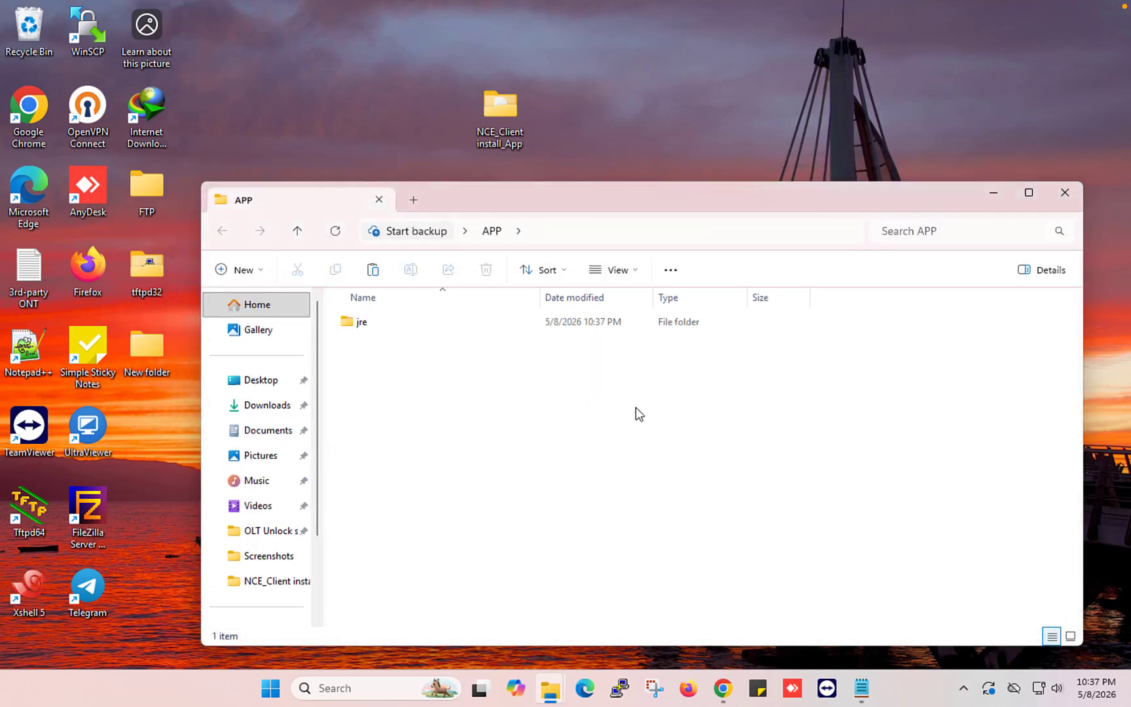
Switch to Chrome, locate the downloaded webproxyInstaller archive in Downloads, and copy it into the APP folder on the desktop.
left_click(722, 688)
left_click(1062, 52)
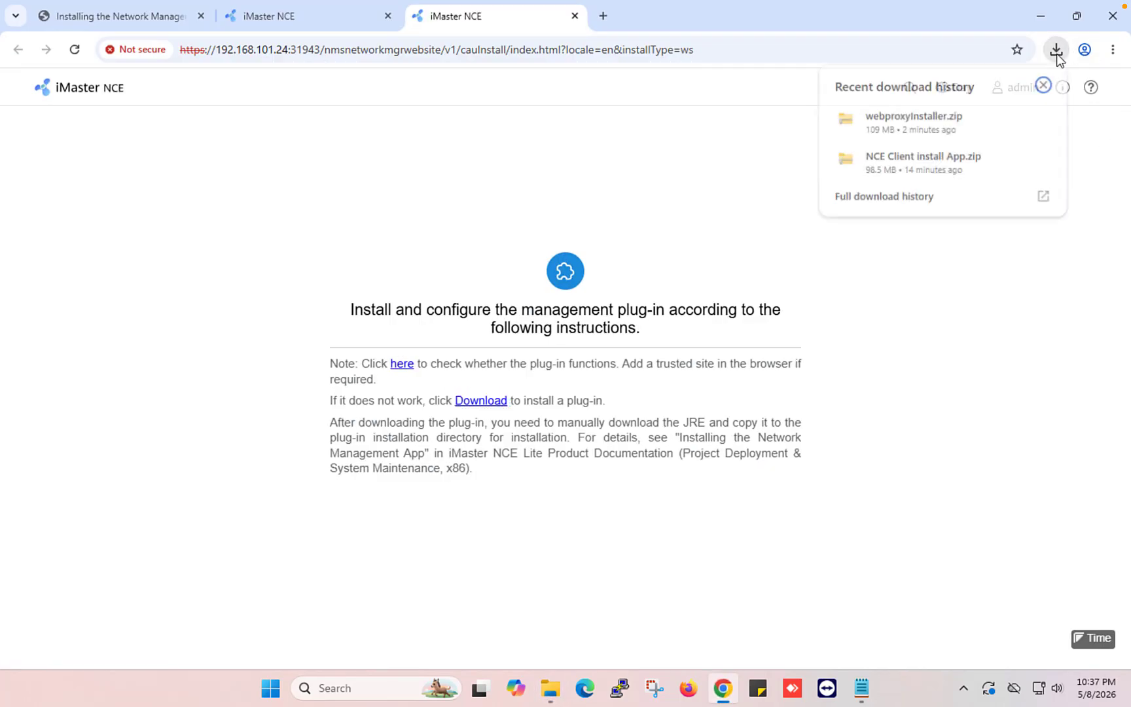
left_click(1014, 119)
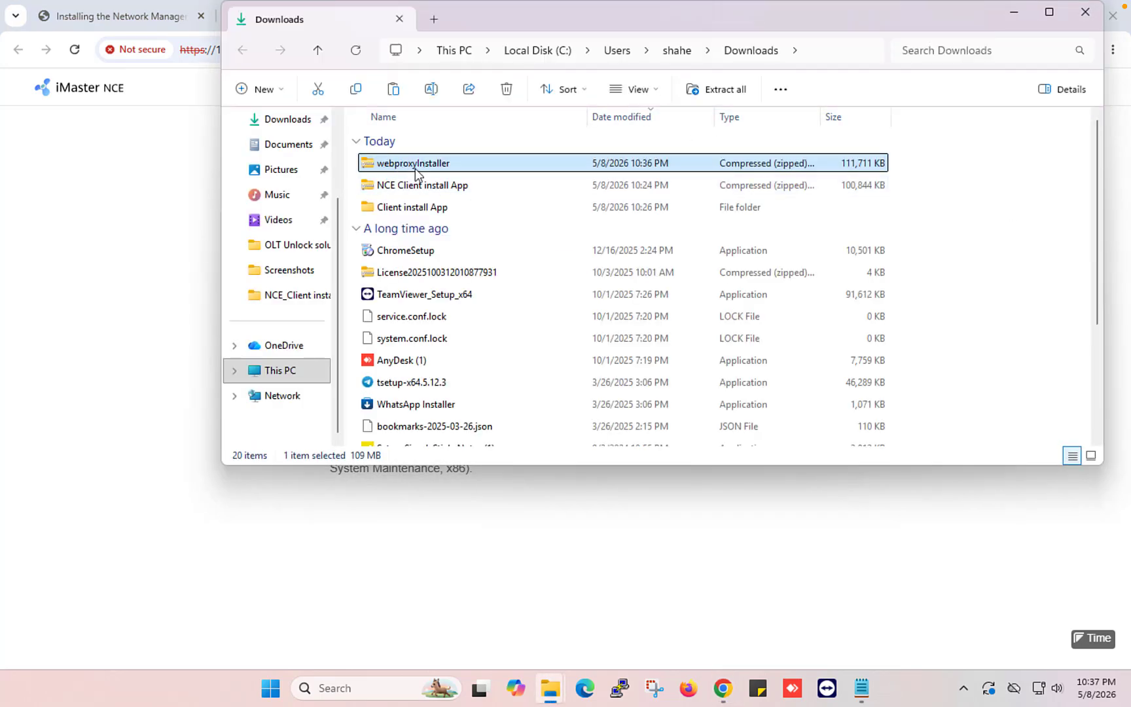
right_click(406, 168)
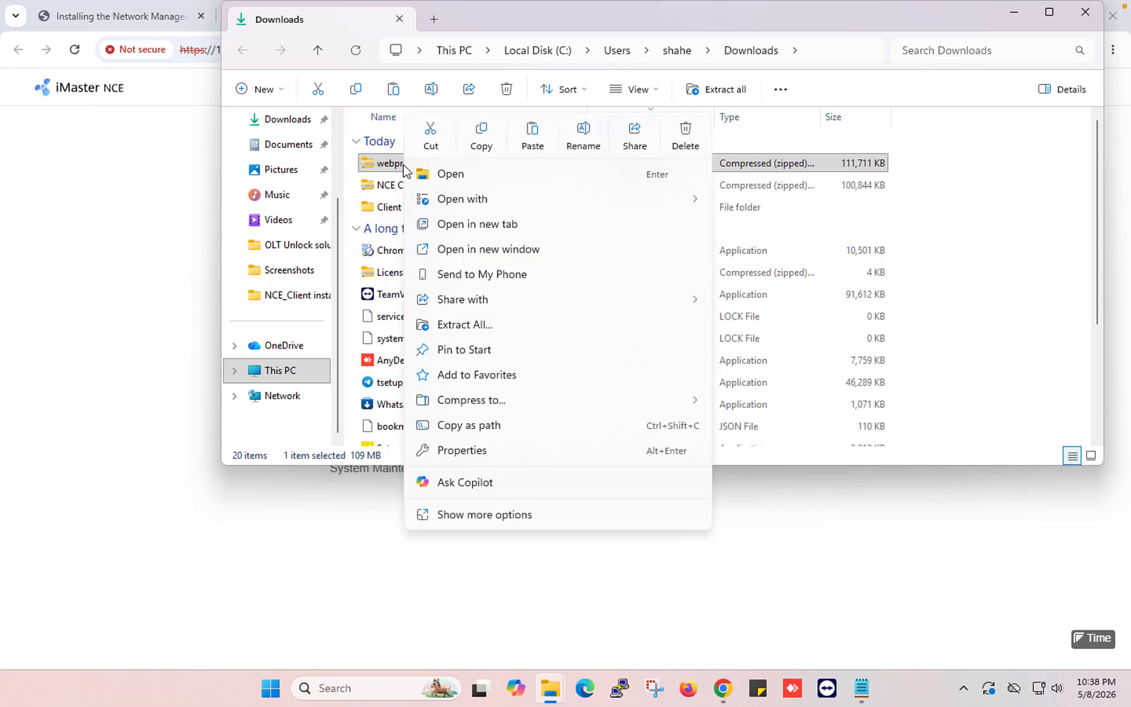
left_click(483, 135)
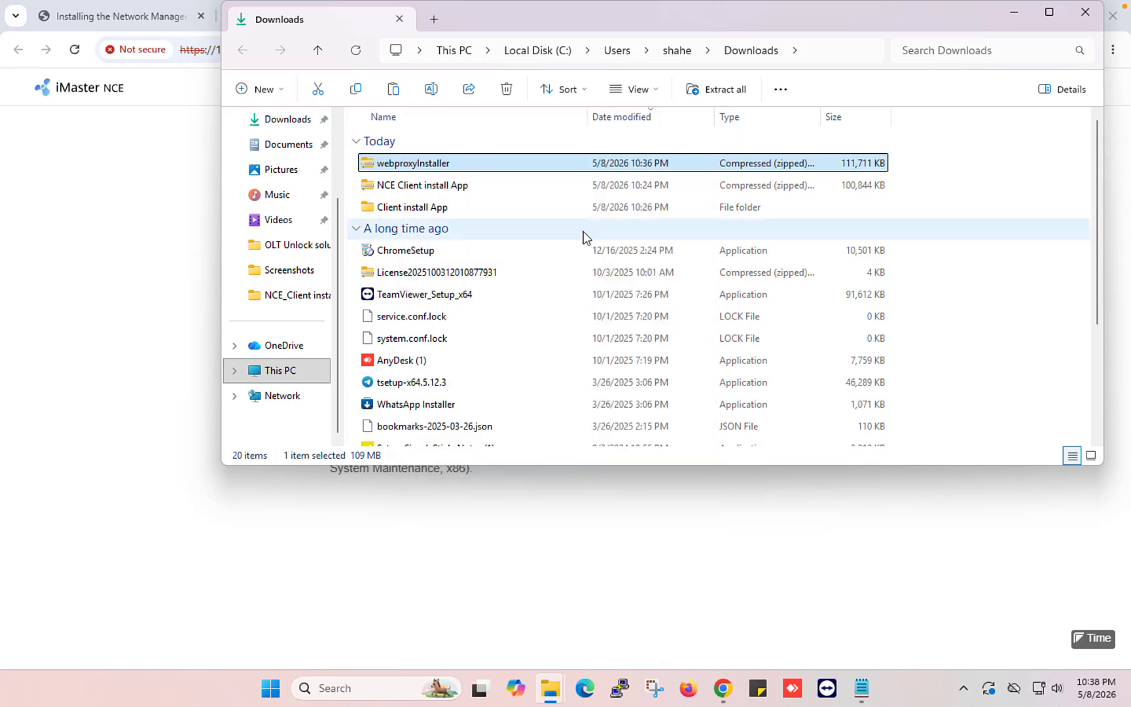
left_click(1086, 12)
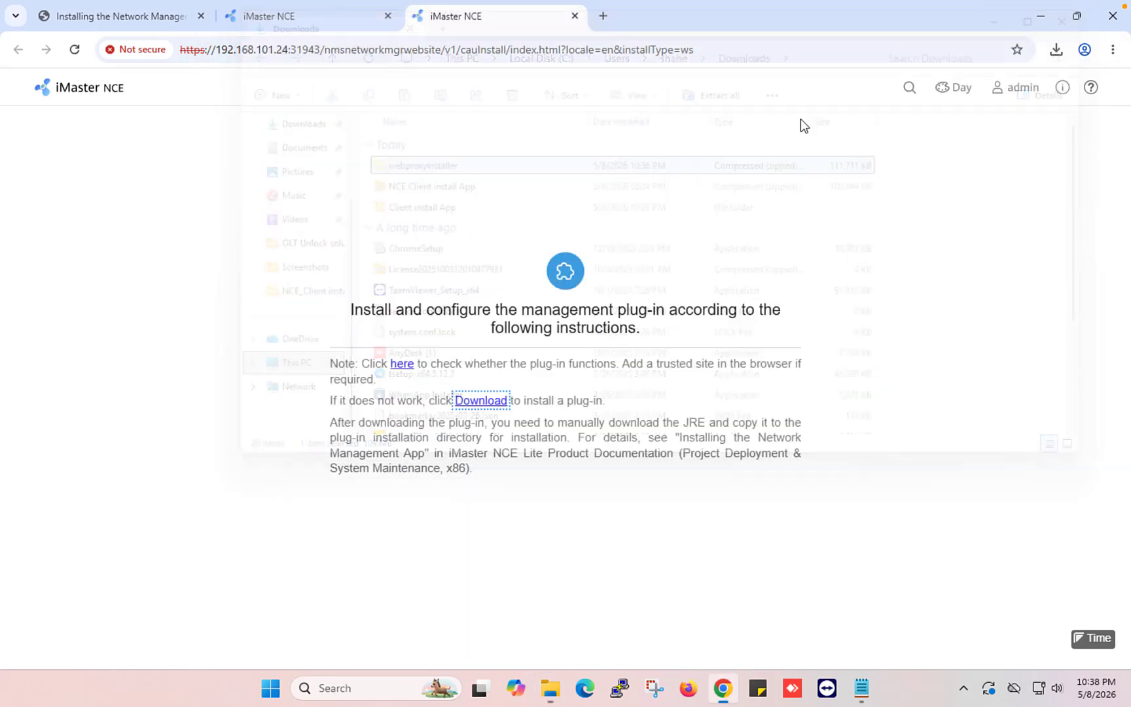
left_click(1040, 12)
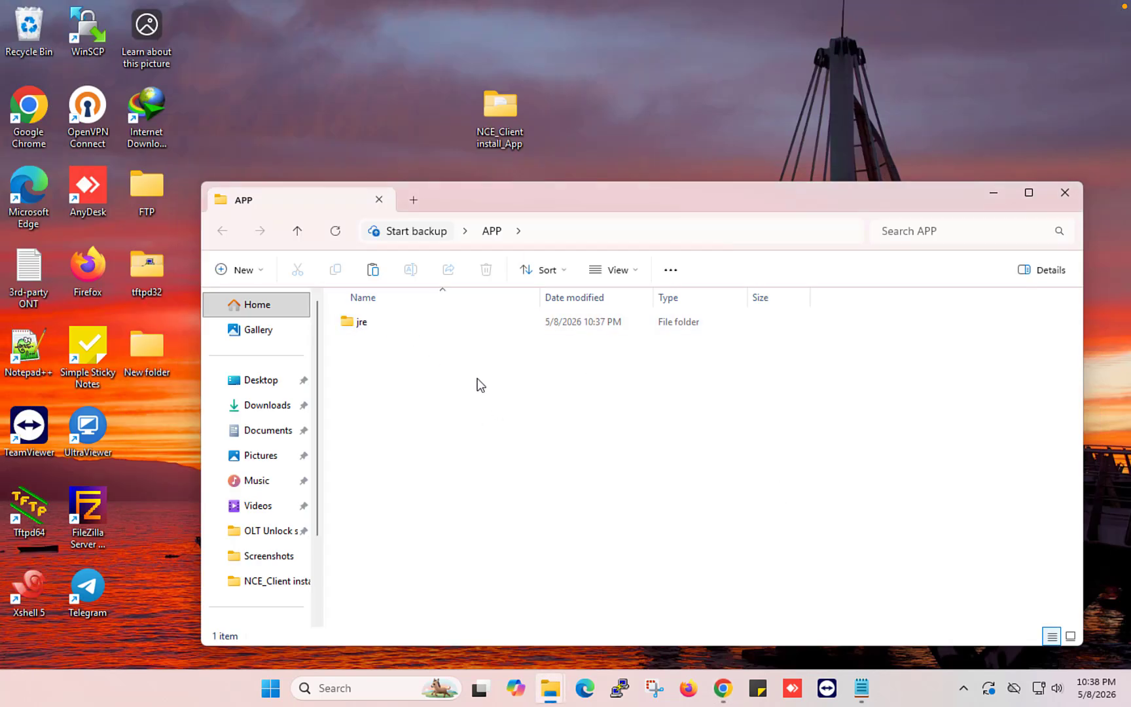
right_click(435, 440)
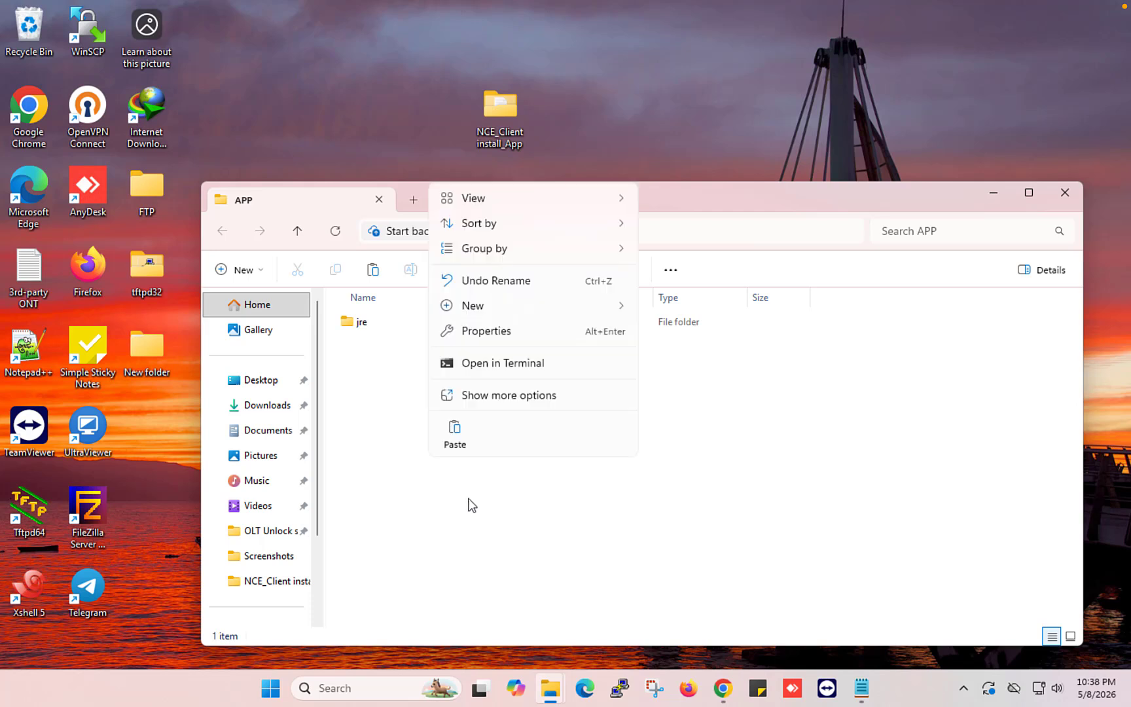
left_click(466, 446)
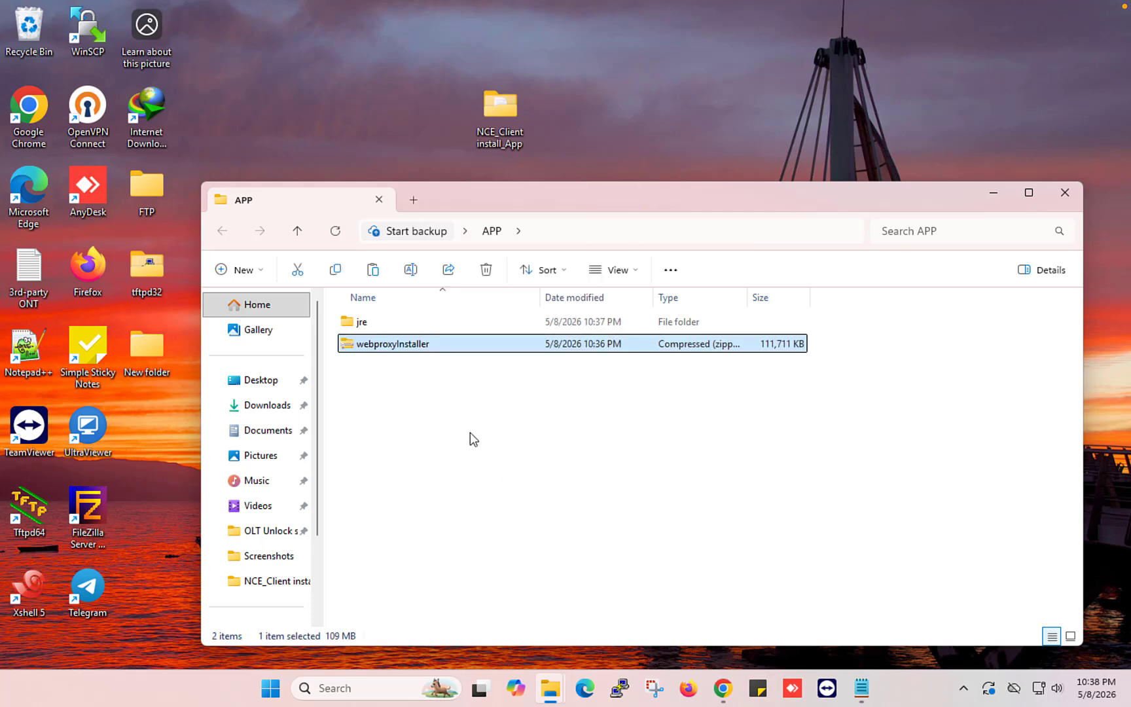
Extract the webproxyInstaller archive directly into the APP folder with 7-Zip.
right_click(391, 345)
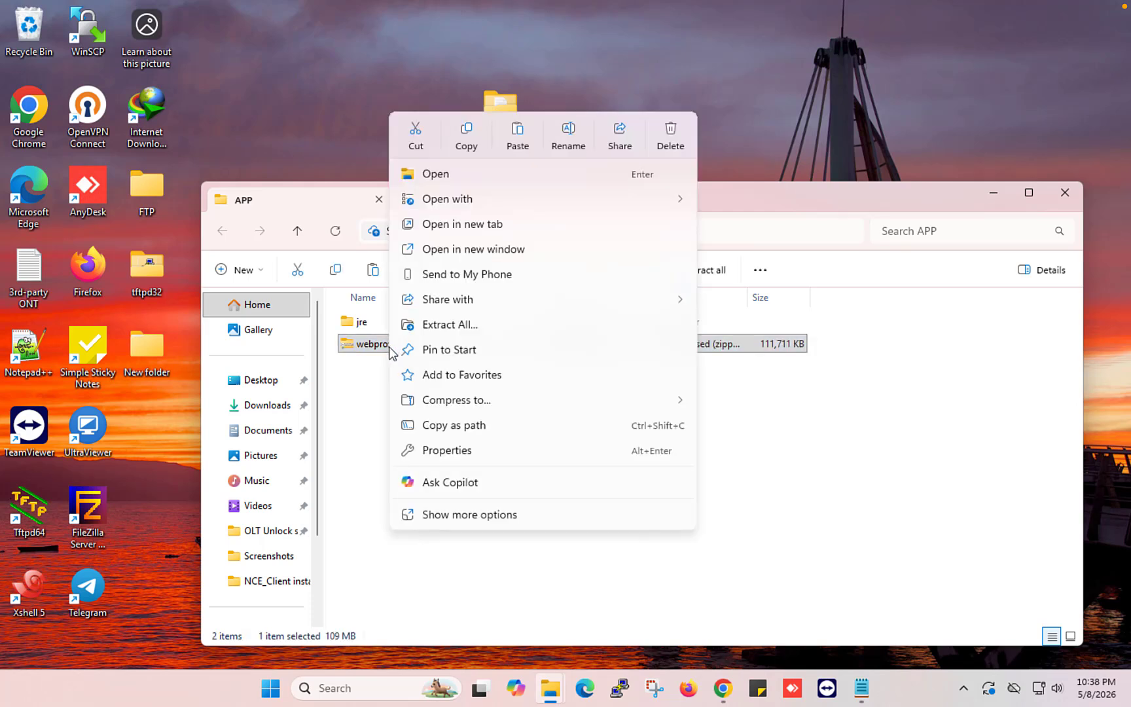
left_click(513, 514)
mouse_move(575, 426)
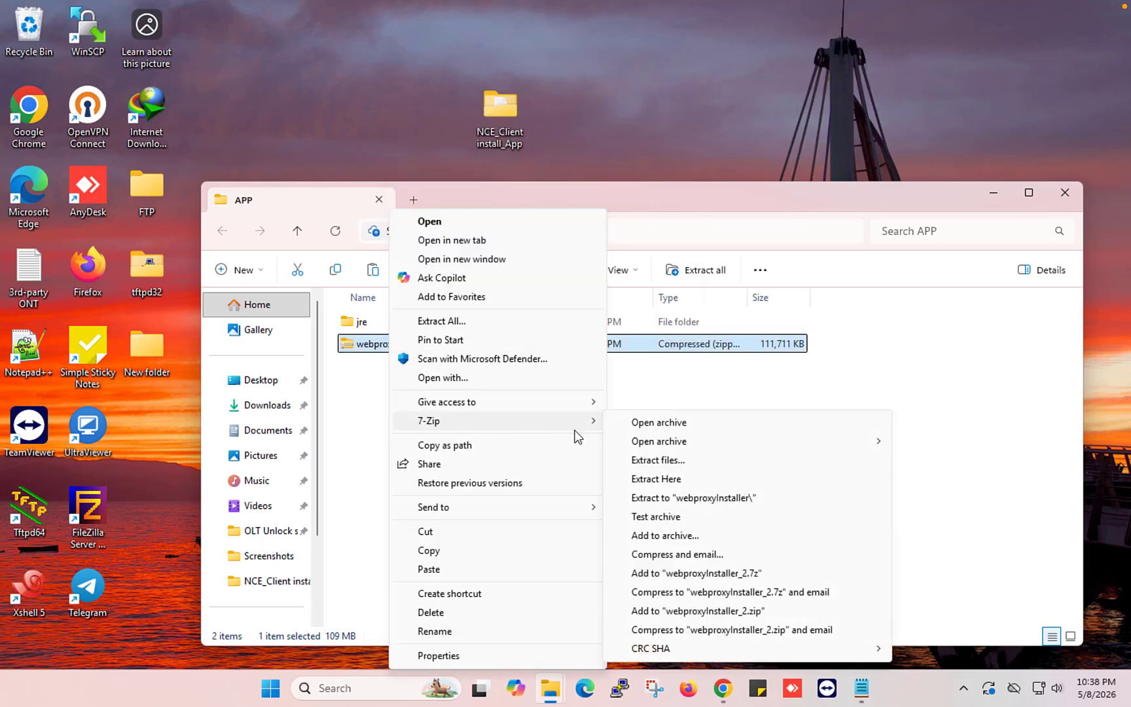
left_click(657, 479)
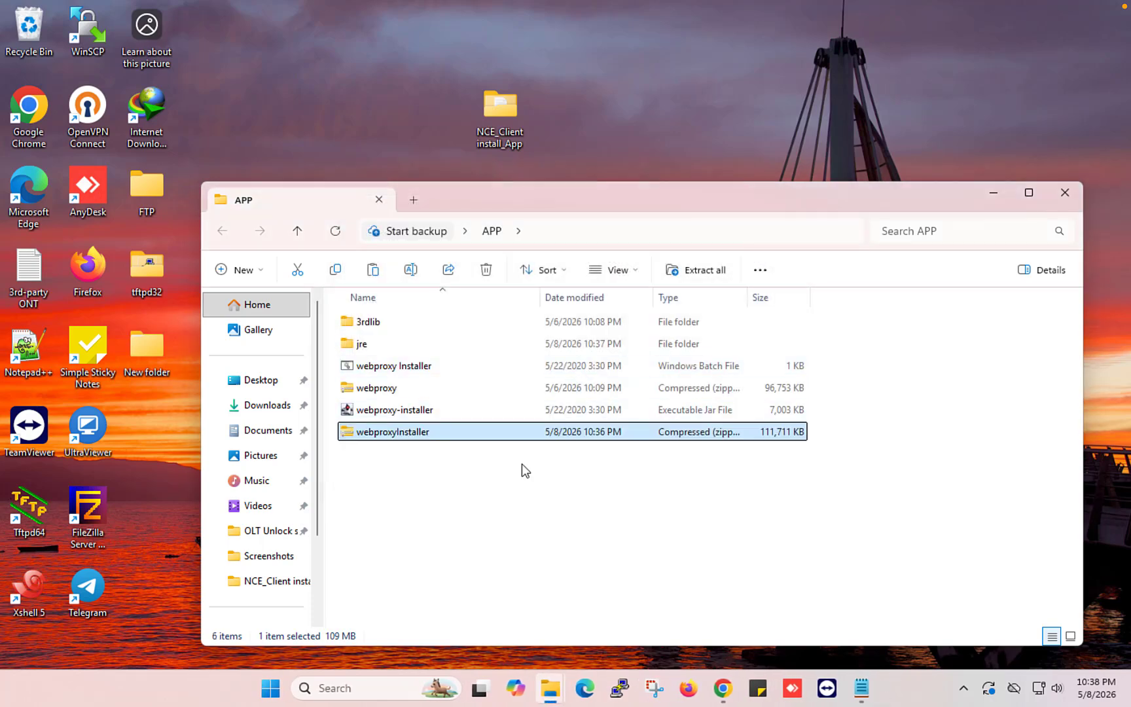
left_click(542, 498)
Run the webproxy Installer batch file and install the Web Proxy Service in English to the default oss destination folder.
left_click(704, 374)
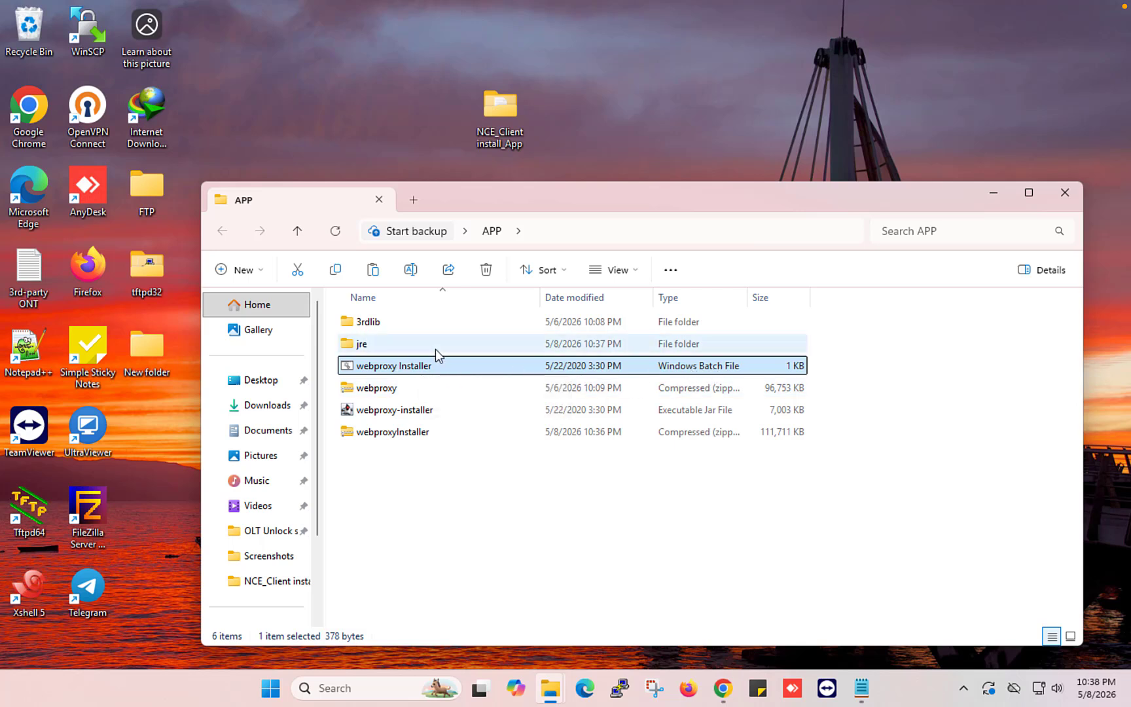
double_click(397, 366)
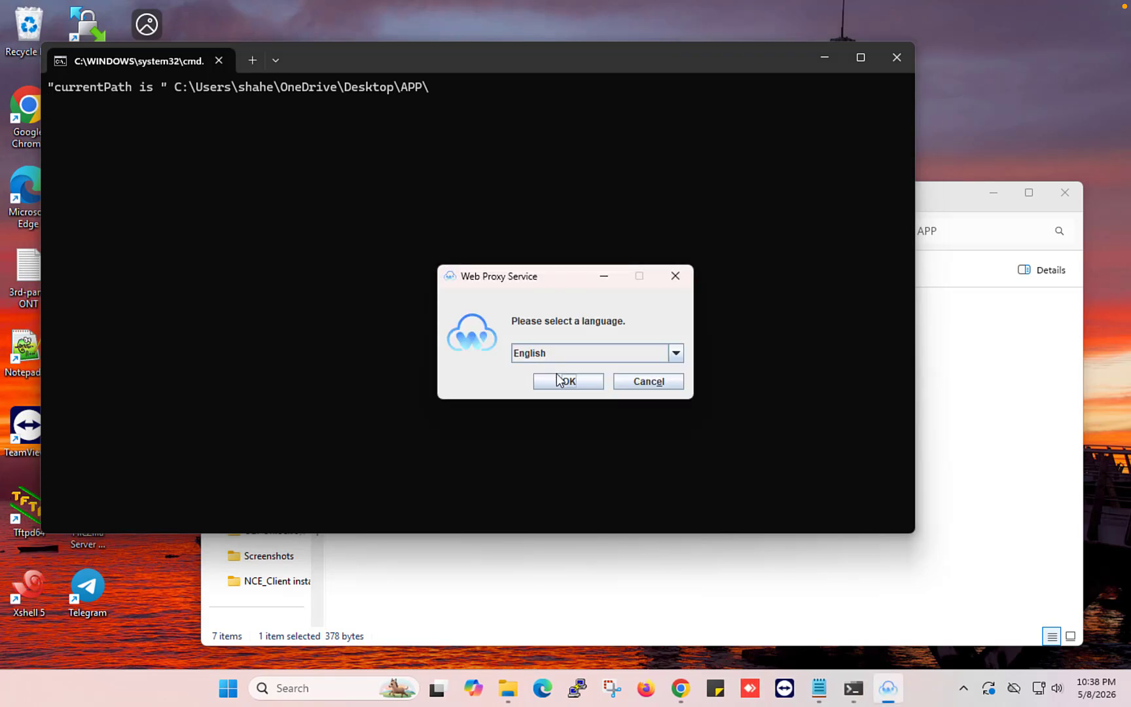
left_click(569, 381)
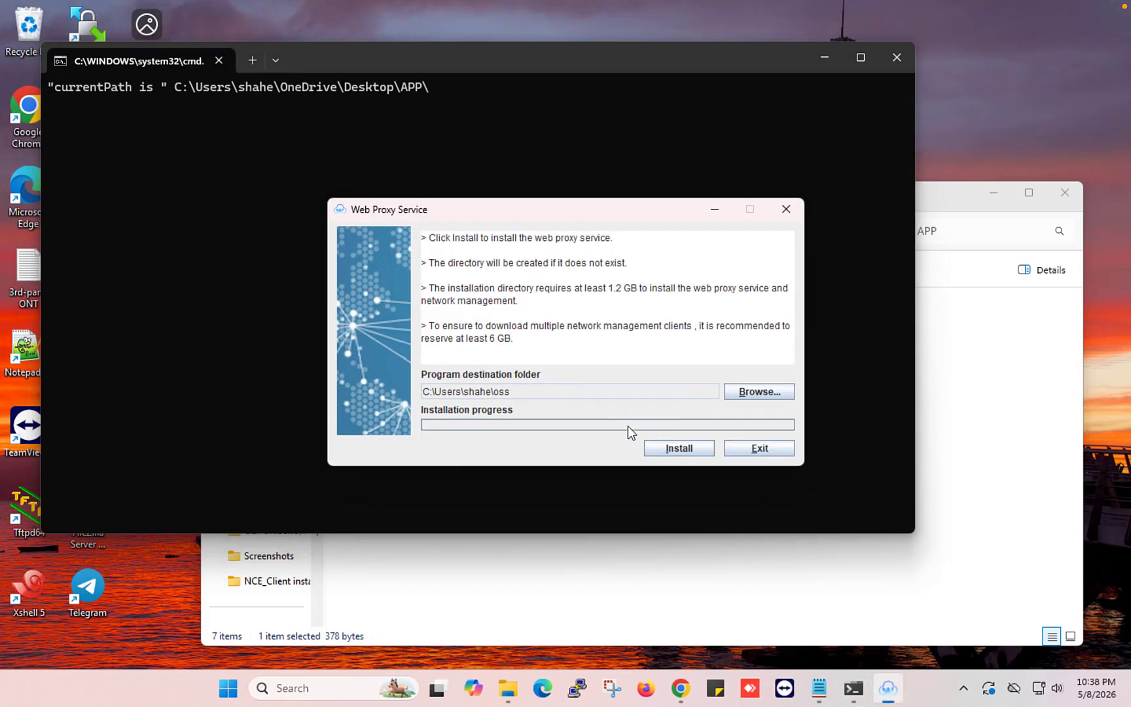
left_click(674, 450)
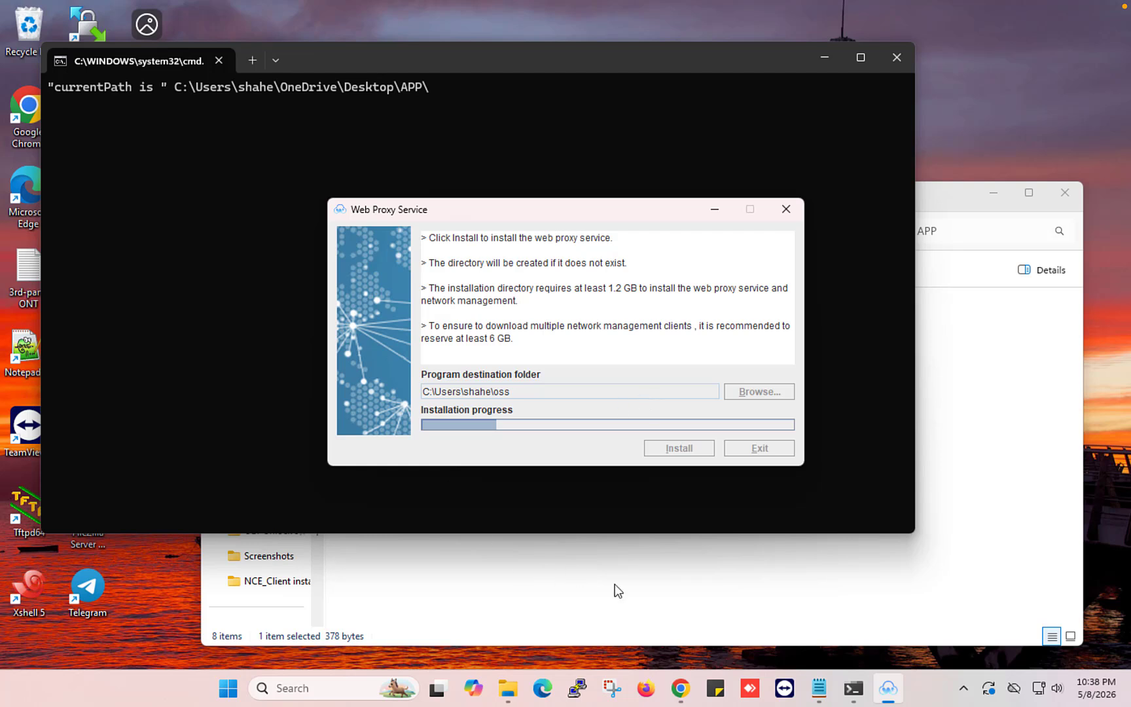
Open chrome://flags in a new Chrome tab and accept installation of the 127.0.0.1 root certificate.
left_click(680, 688)
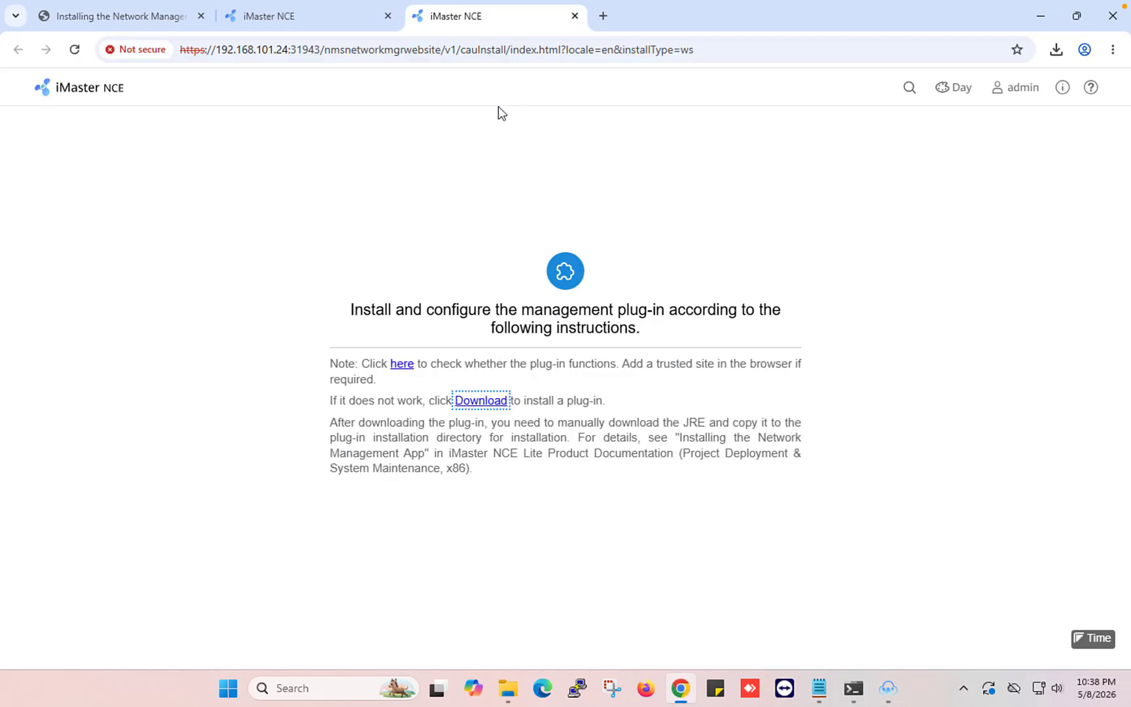
left_click(603, 16)
left_click(334, 49)
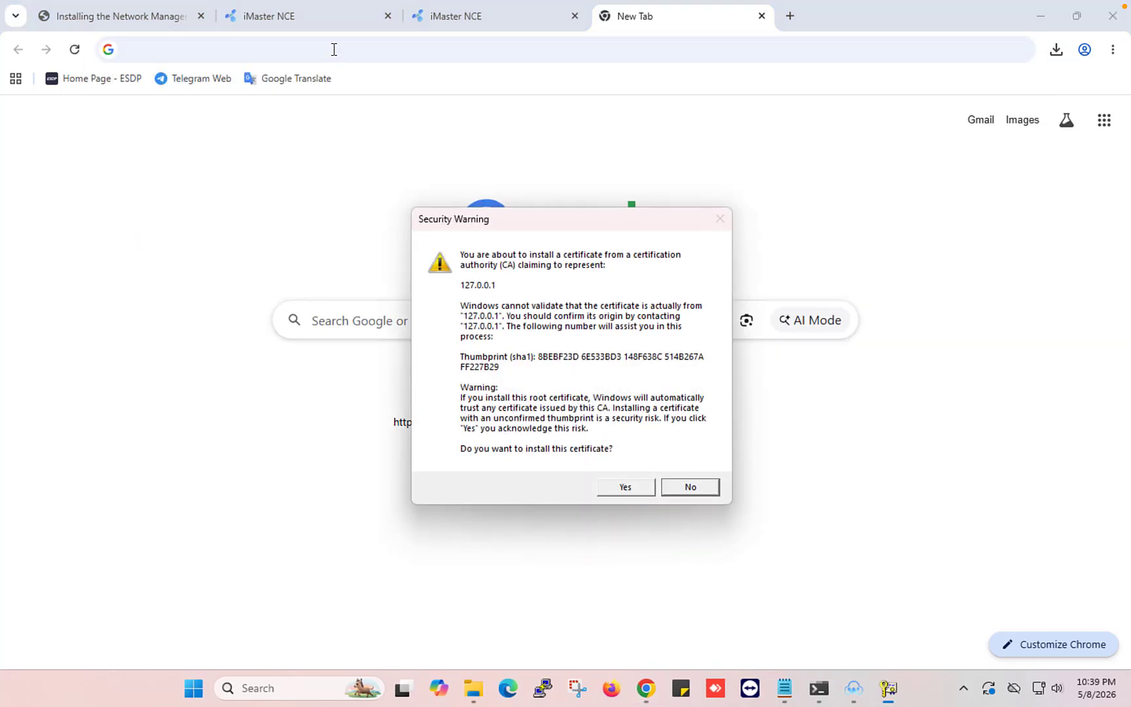
left_click(621, 486)
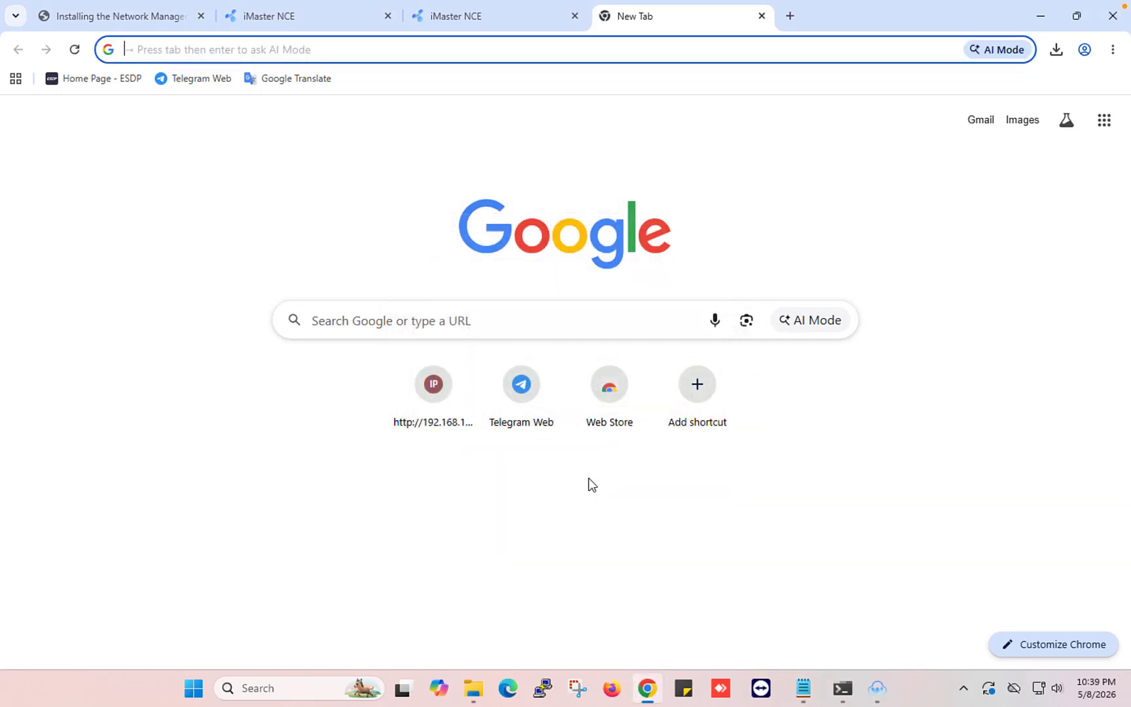
type("chro")
key("Return")
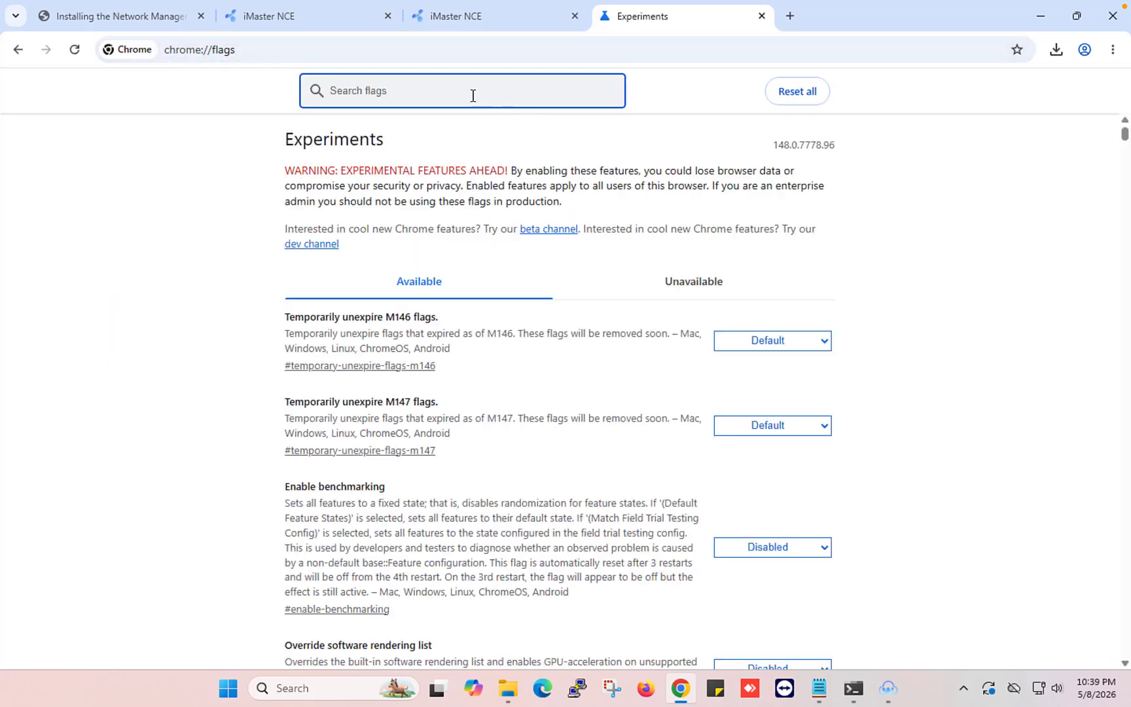
Search the flags for "certifi" and set WebTransport Developer Mode to Enabled.
type("certifi")
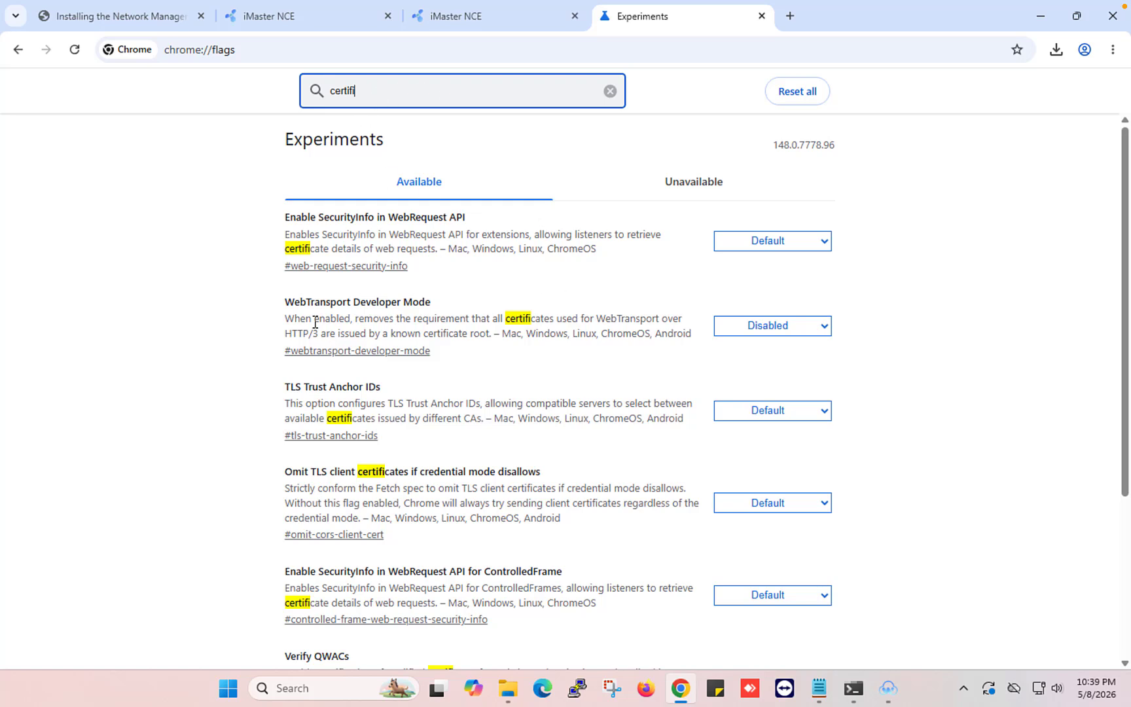
left_click_drag(285, 302, 434, 305)
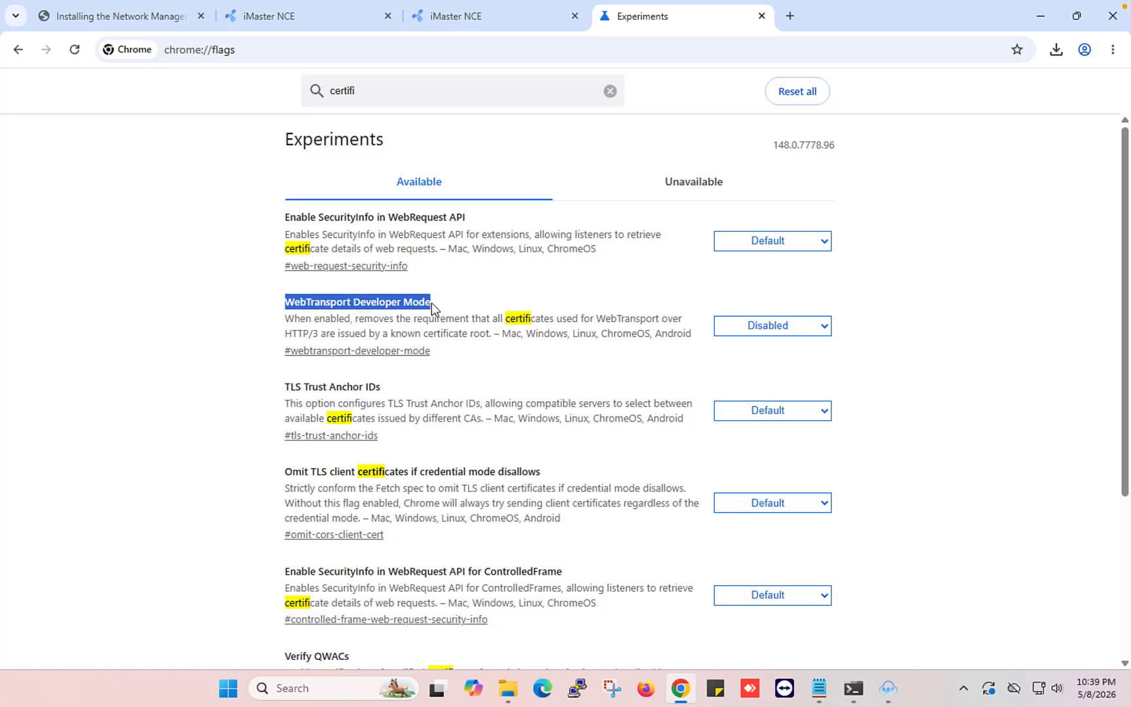
left_click(796, 336)
left_click(774, 367)
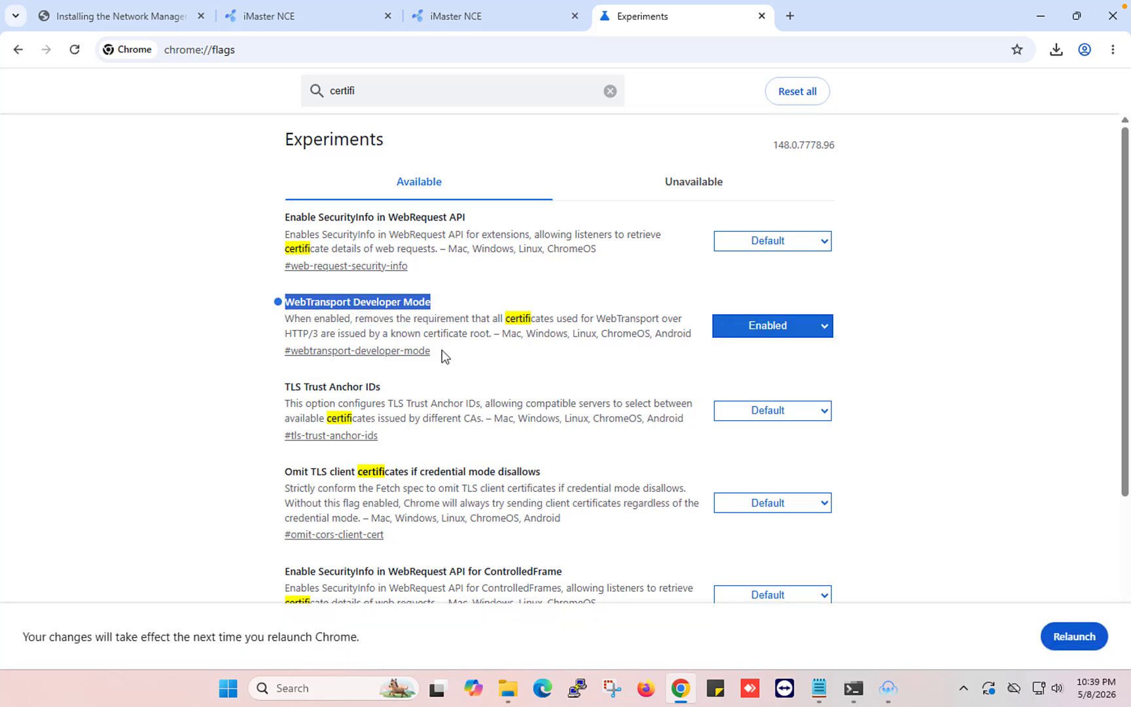
Set the "Omit TLS client certificates if credential mode disallows" flag to Enabled and allow OpenJDK Platform binary through the firewall.
left_click_drag(289, 473, 454, 485)
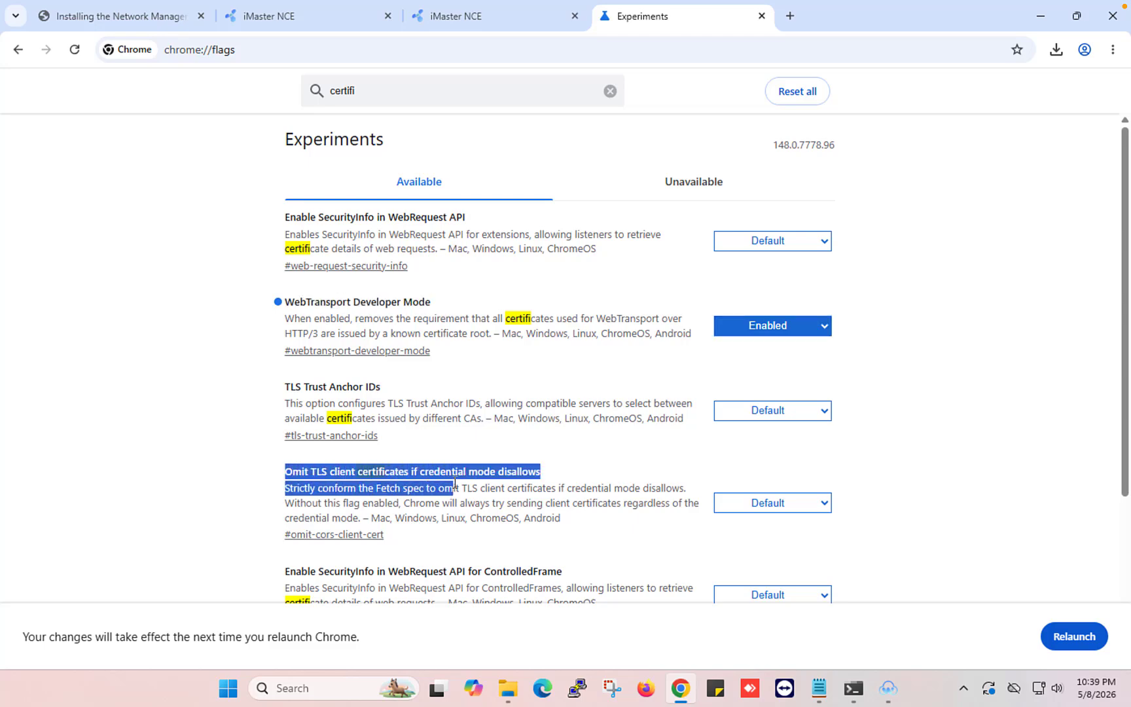
left_click(793, 505)
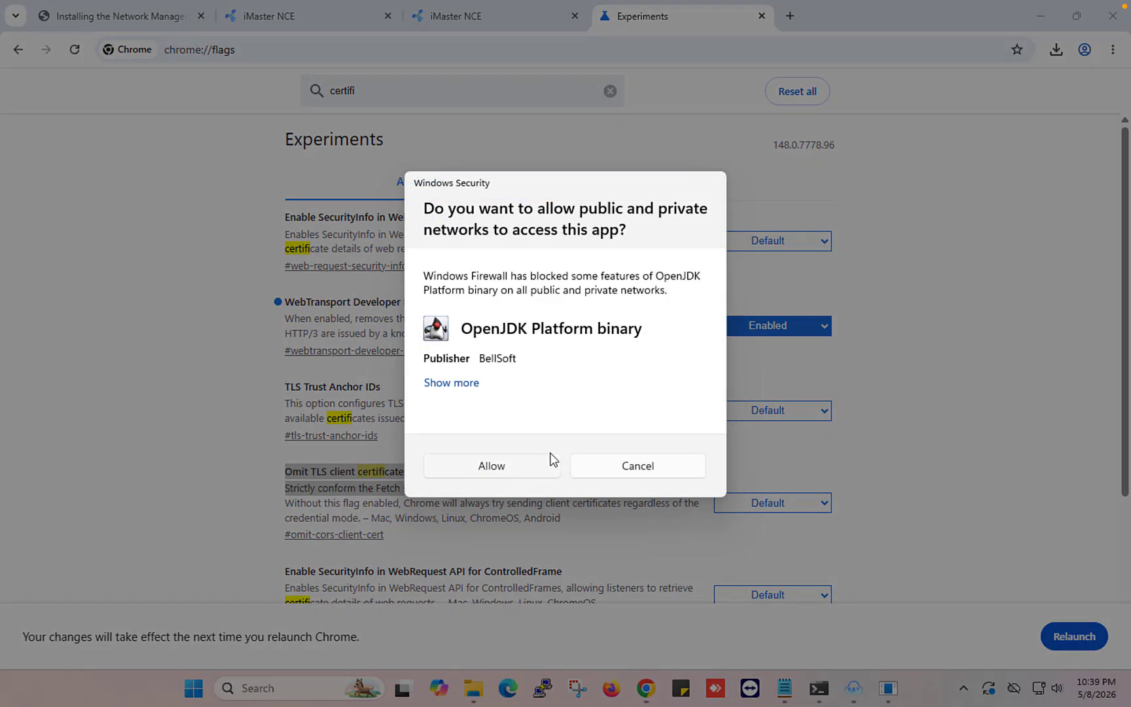
left_click(489, 466)
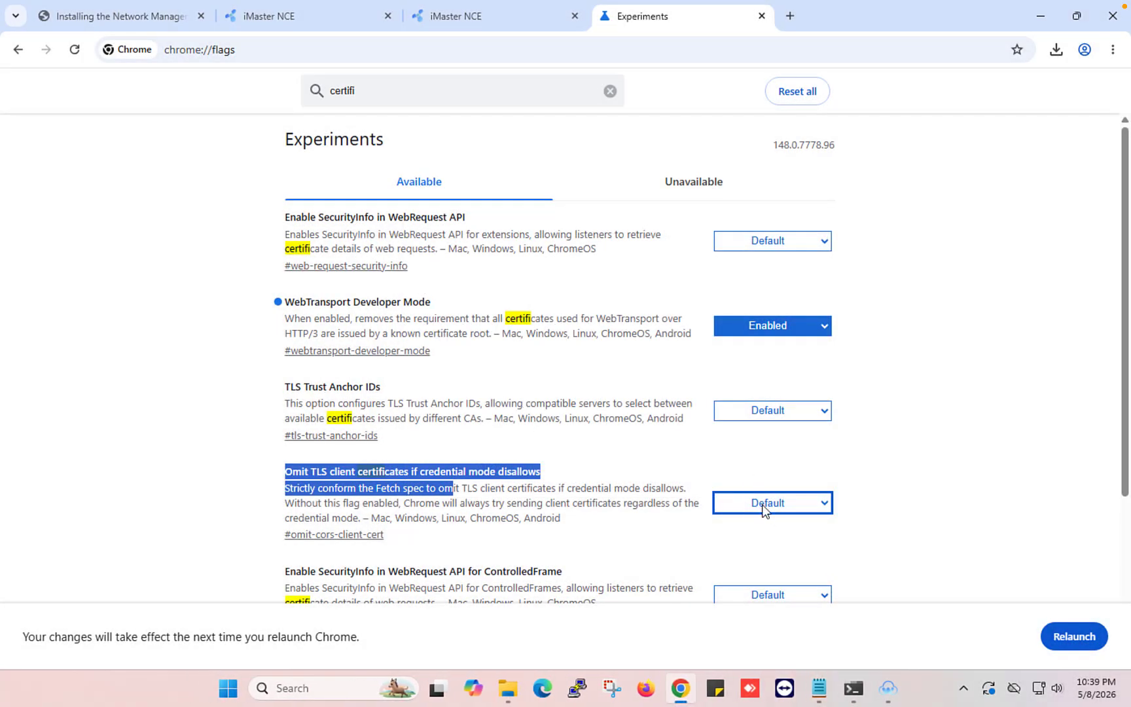
left_click(765, 505)
left_click(743, 540)
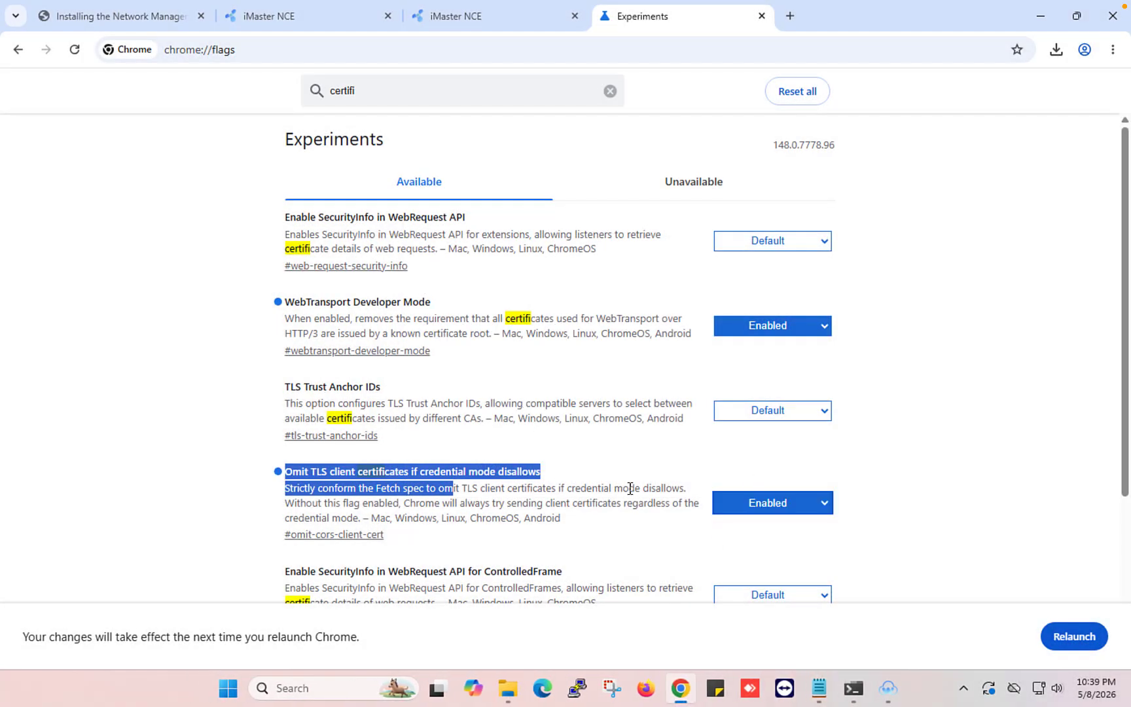
Relaunch Chrome to apply the flags and check from the iMaster NCE plug-in page whether the management plug-in functions, minimizing Firefox when done.
left_click(1081, 640)
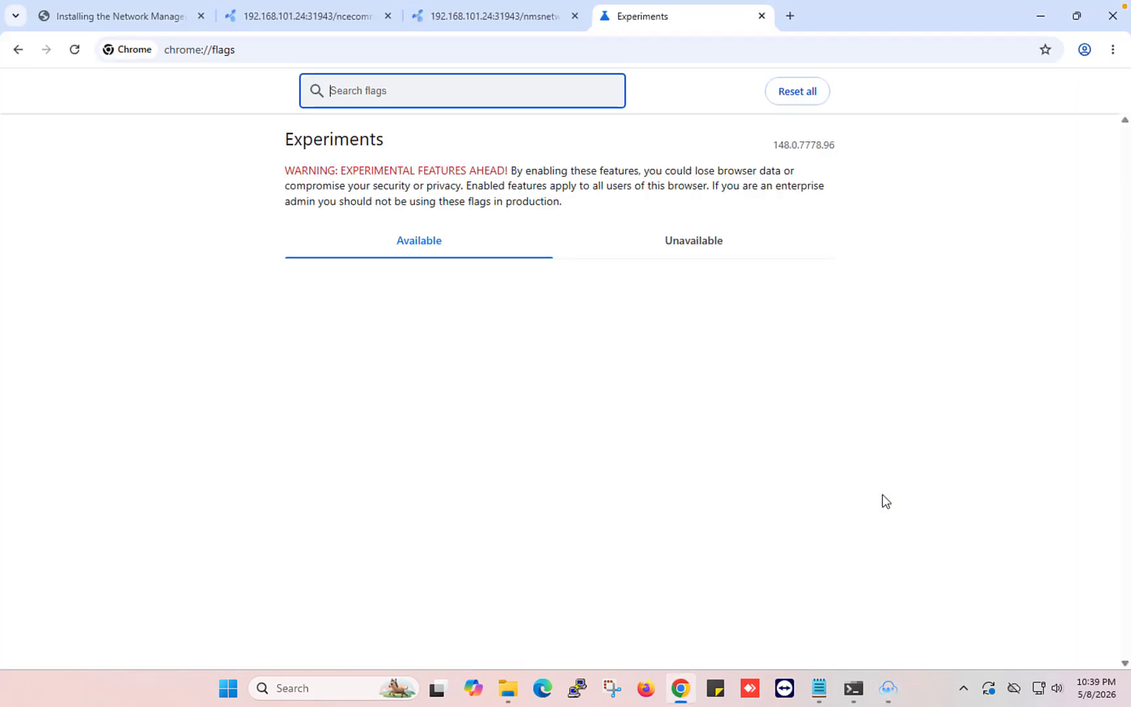
left_click(487, 19)
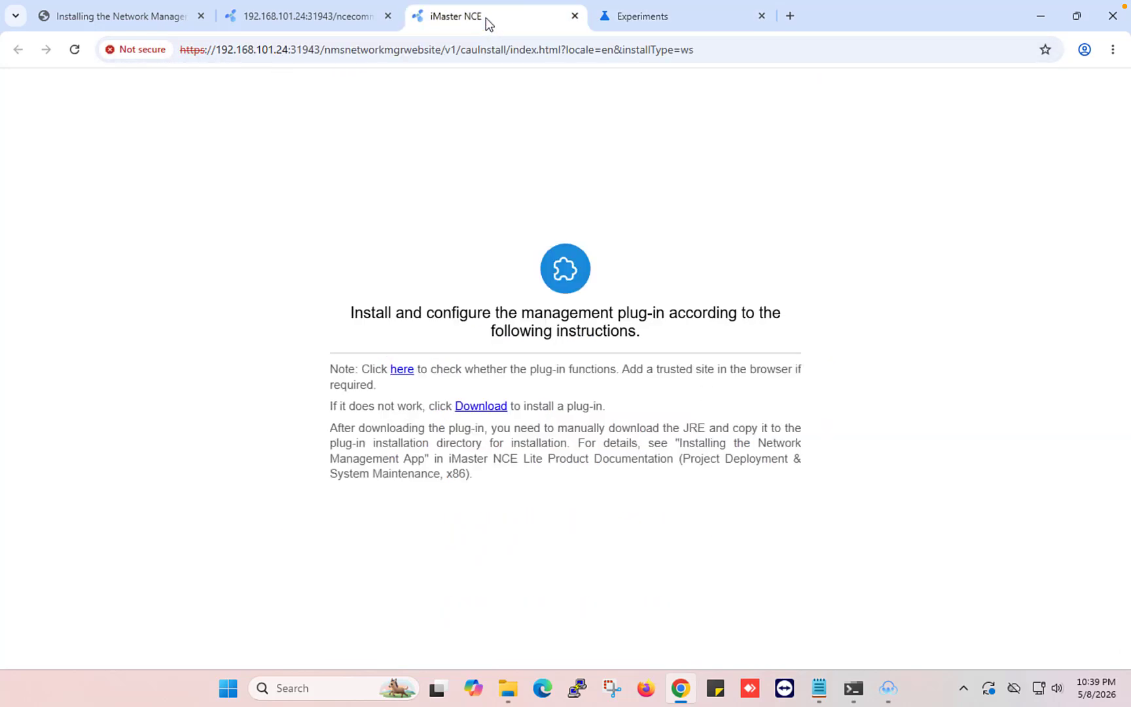
left_click(400, 366)
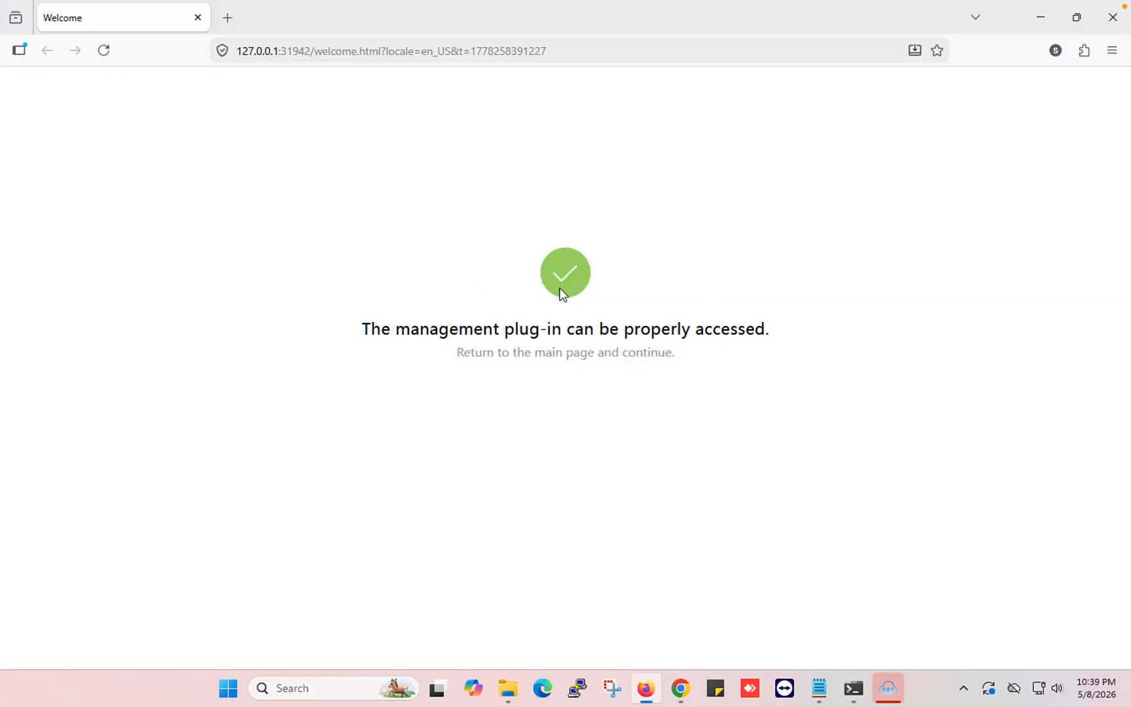
left_click(1040, 18)
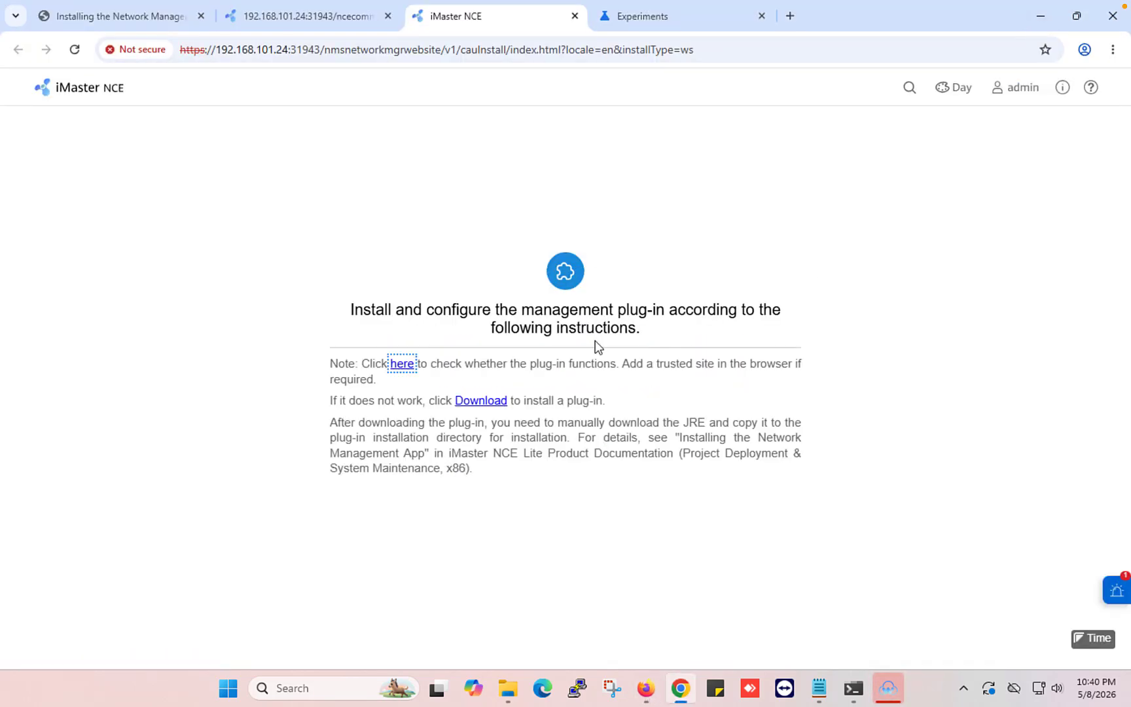
Finish the Web Proxy Service installation and open the Network Management plug-in install page from the iMaster NCE portal.
left_click(888, 687)
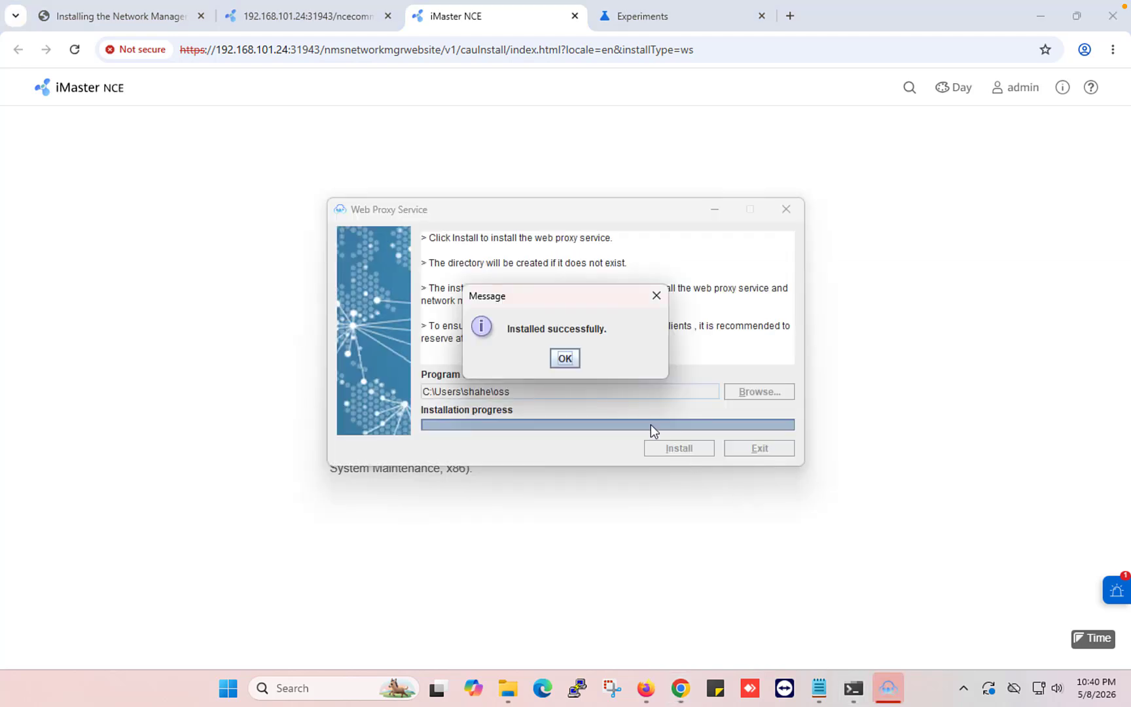
left_click(575, 367)
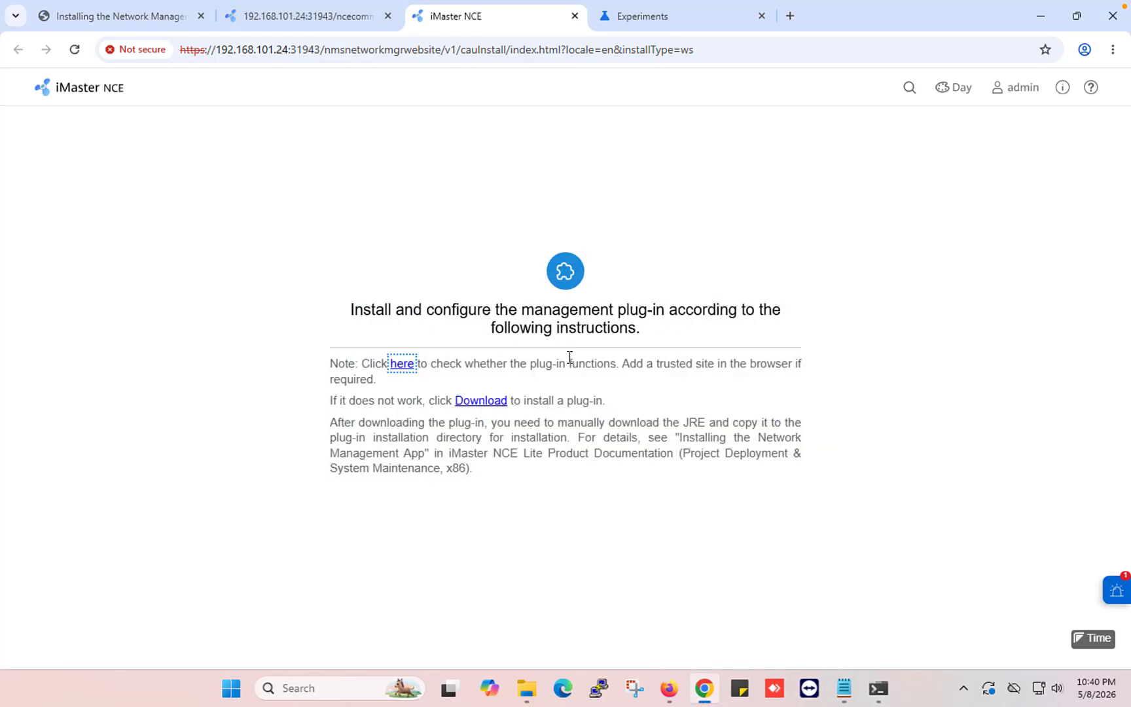
left_click(291, 12)
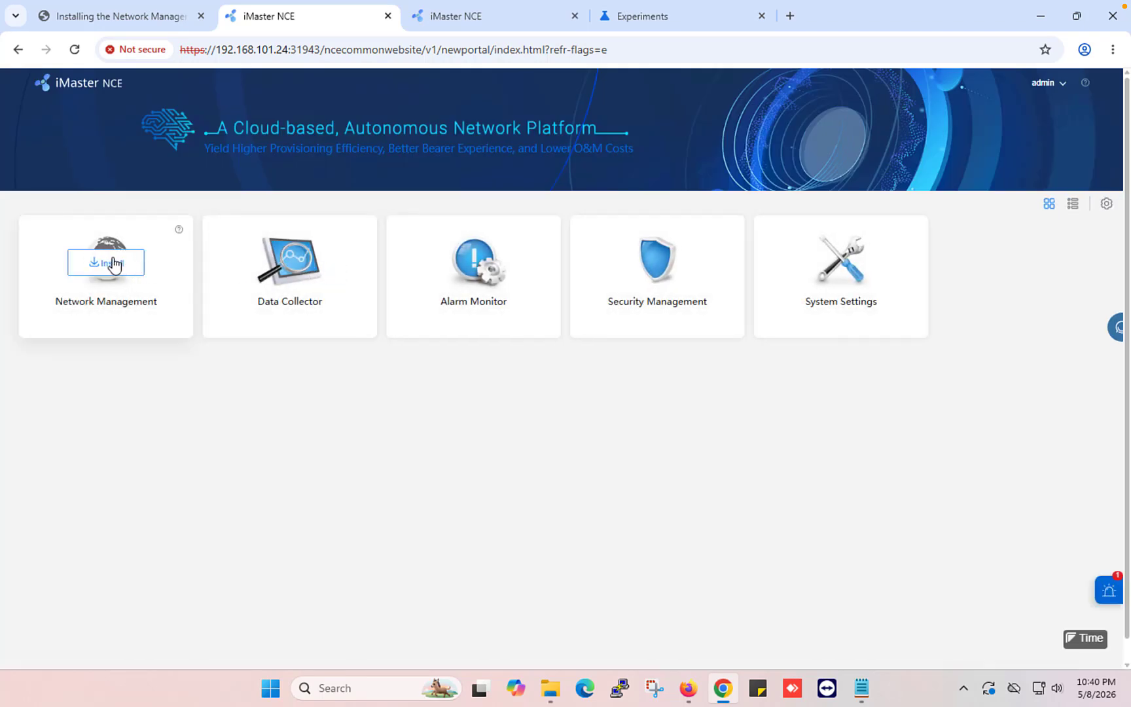
left_click(104, 267)
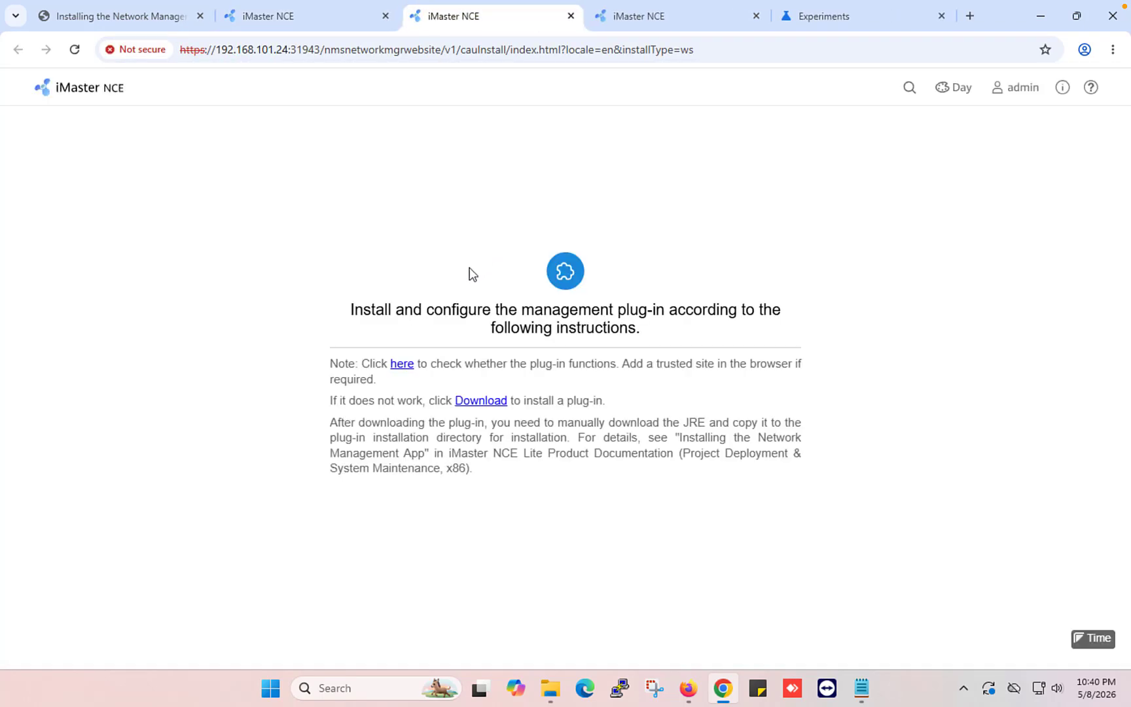
Check whether the management plug-in functions, proceeding past the 127.0.0.1 privacy warning, and return to the plug-in page for its upgrade.
left_click(402, 364)
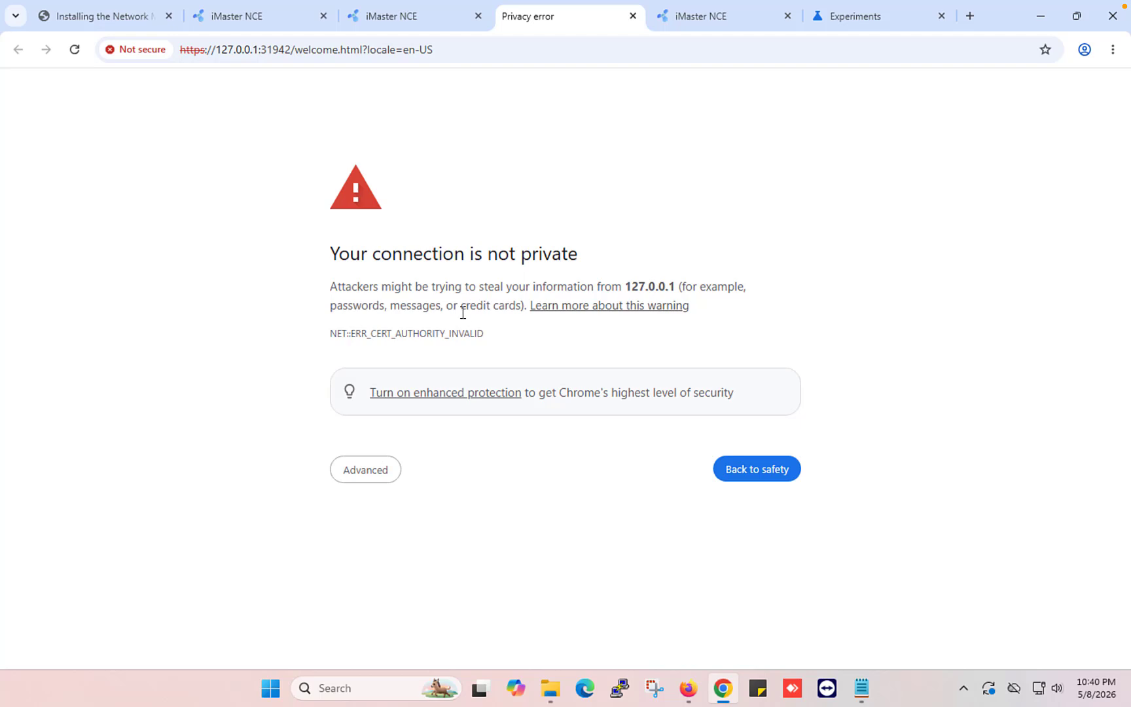
left_click(356, 485)
left_click(437, 592)
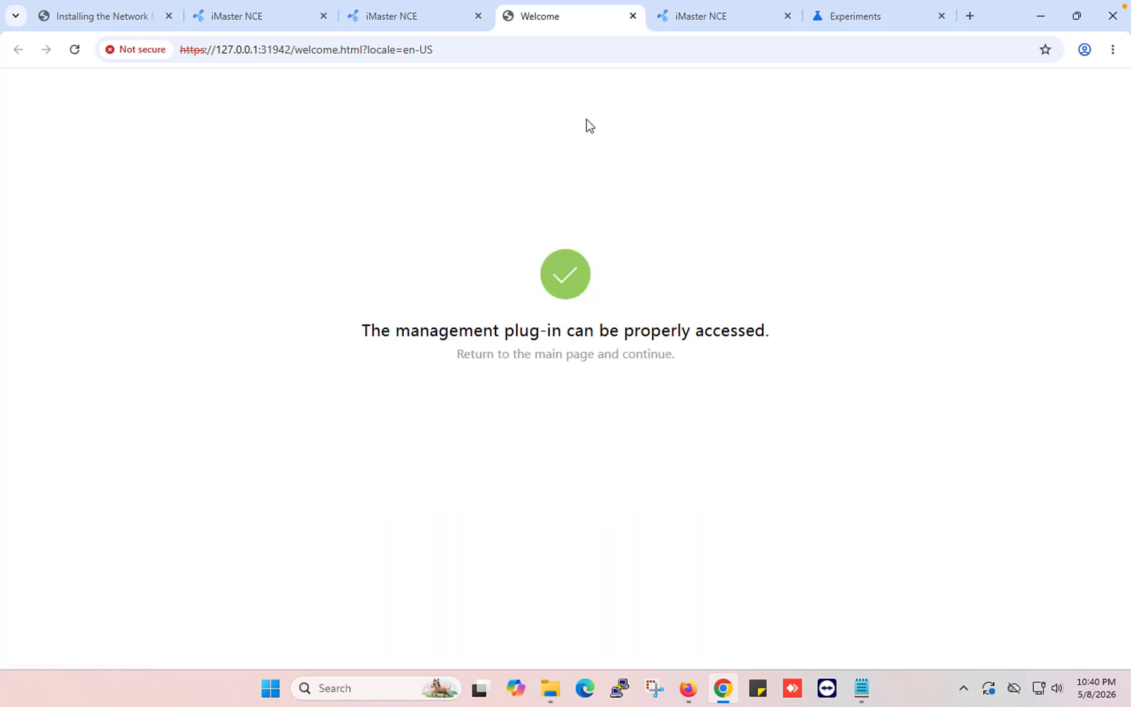
left_click(430, 20)
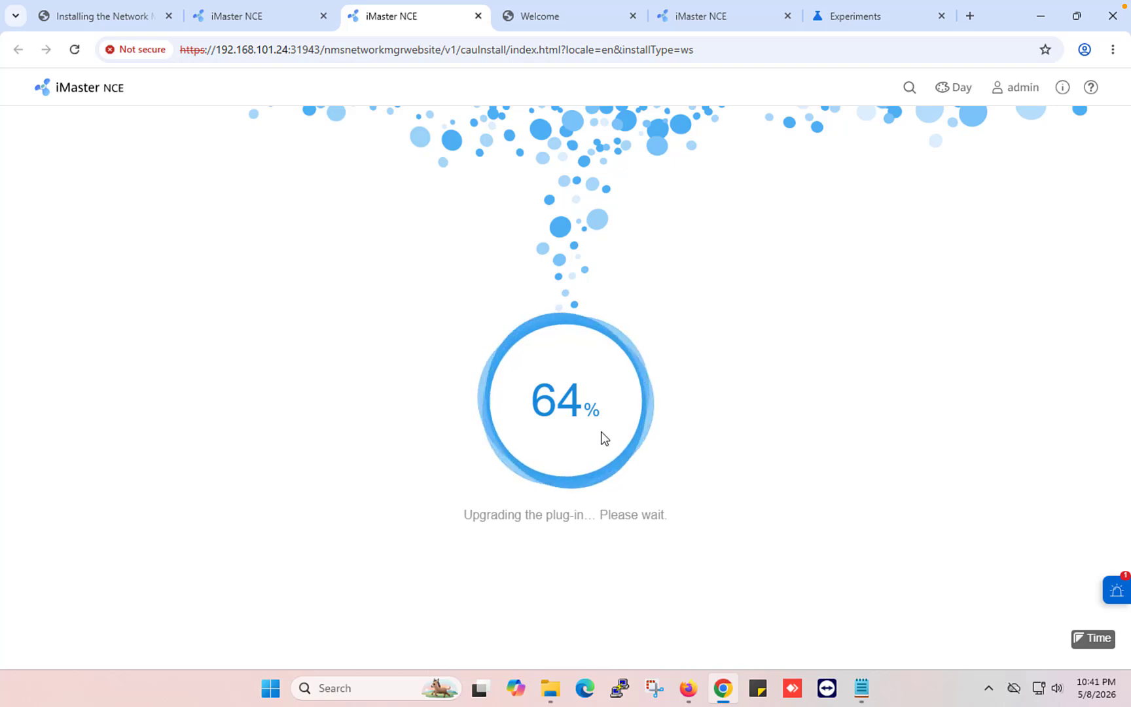
Look over the APP installation folder in File Explorer during the plug-in upgrade, and return to Chrome.
left_click(540, 674)
mouse_move(552, 695)
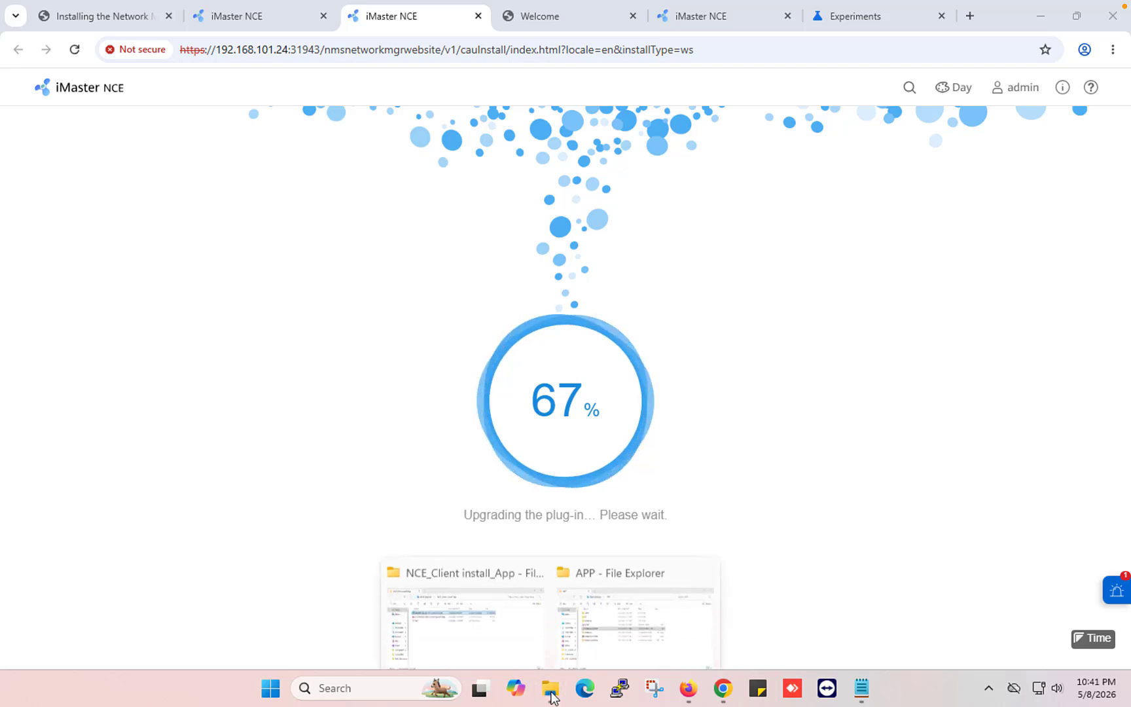
mouse_move(570, 613)
left_click(613, 619)
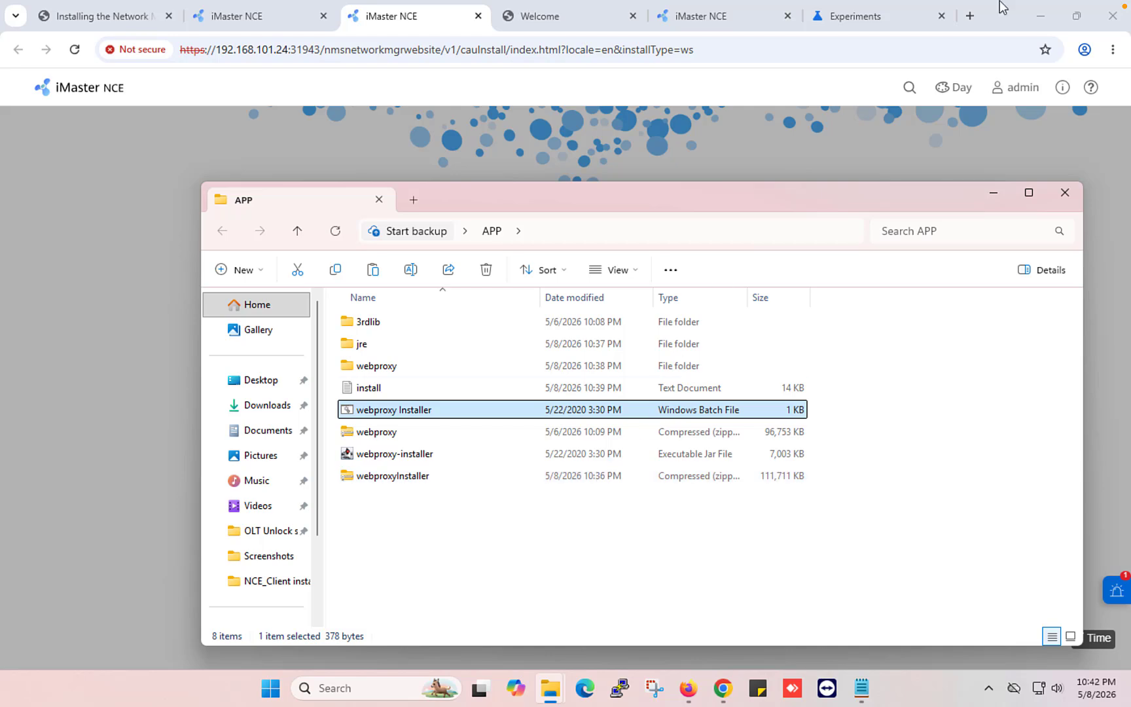
left_click(859, 20)
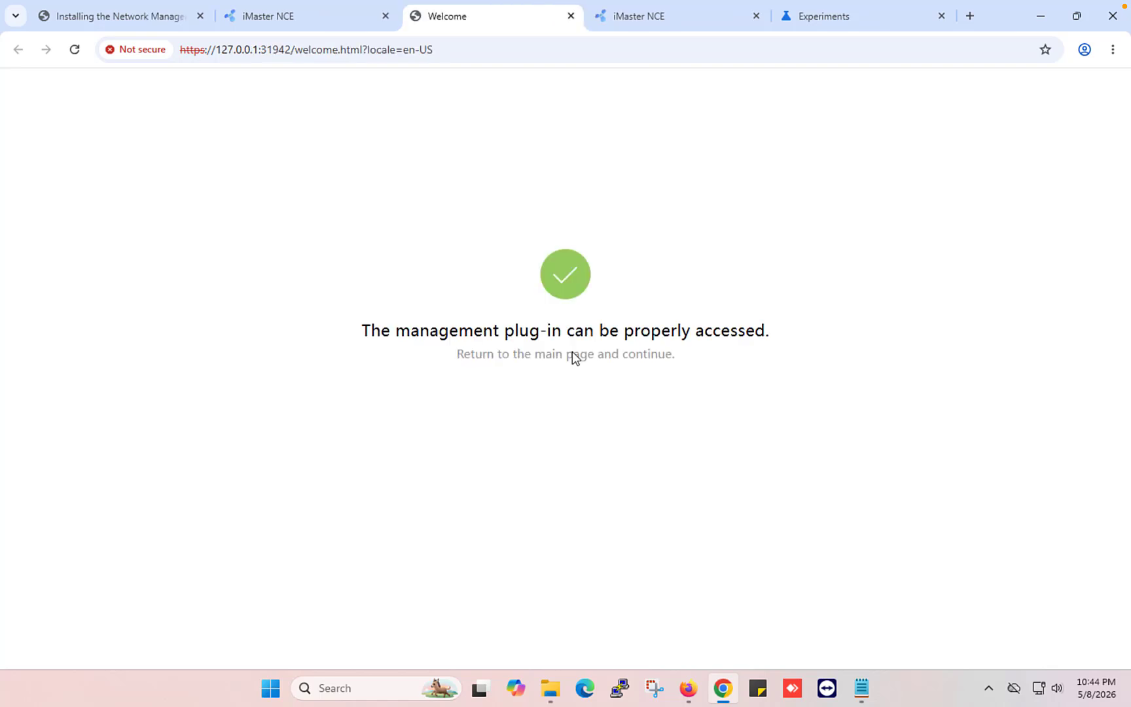
left_click(302, 11)
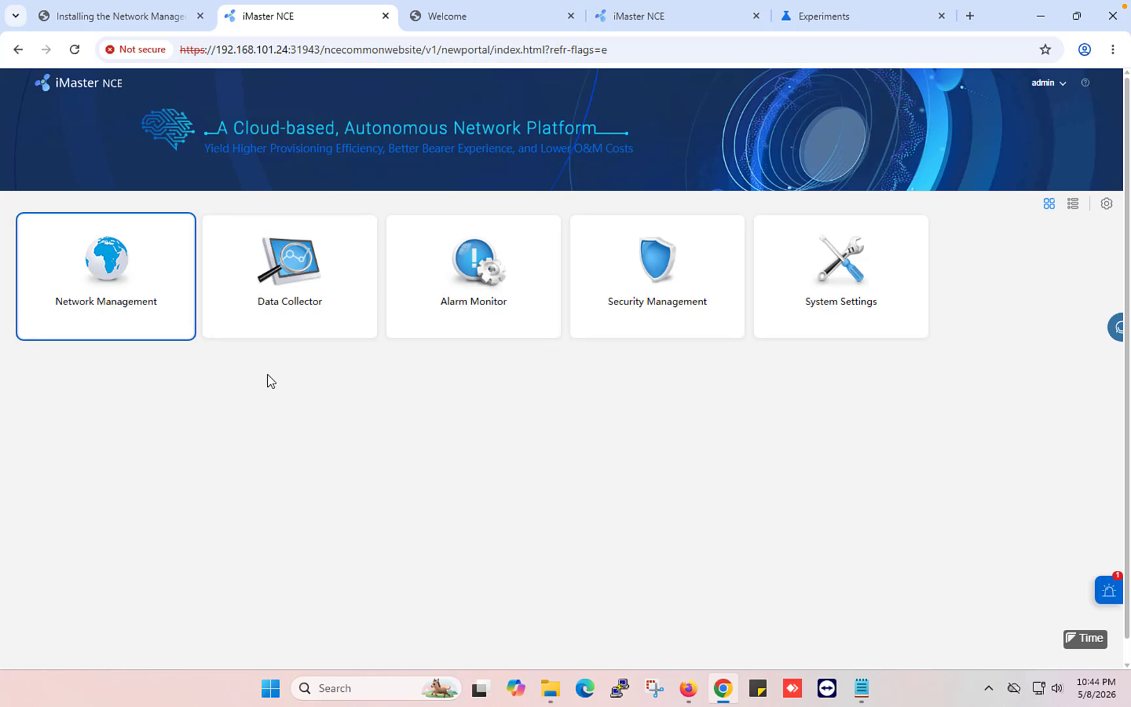
left_click(106, 268)
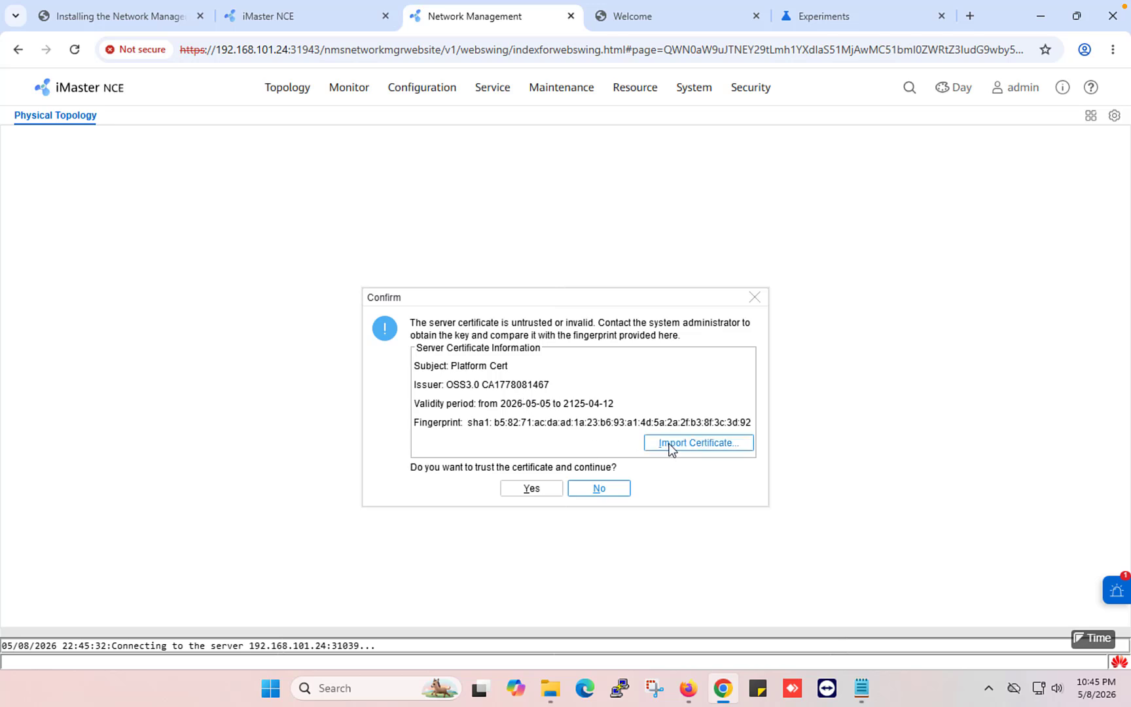
left_click(531, 490)
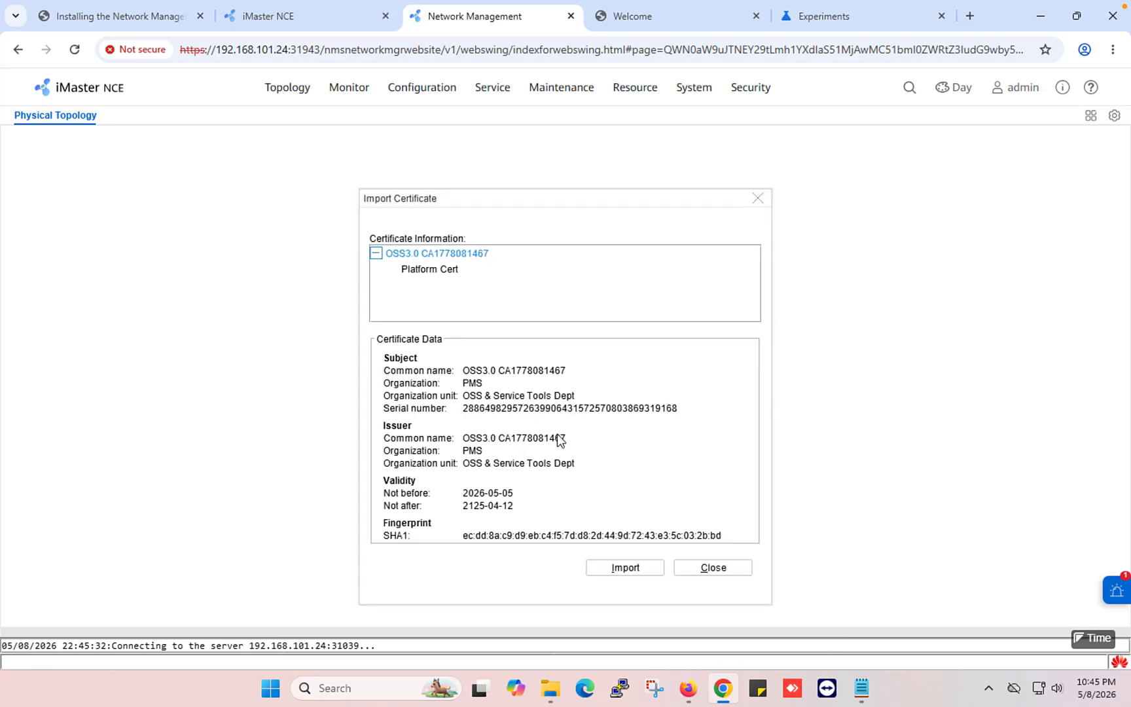
key("Return")
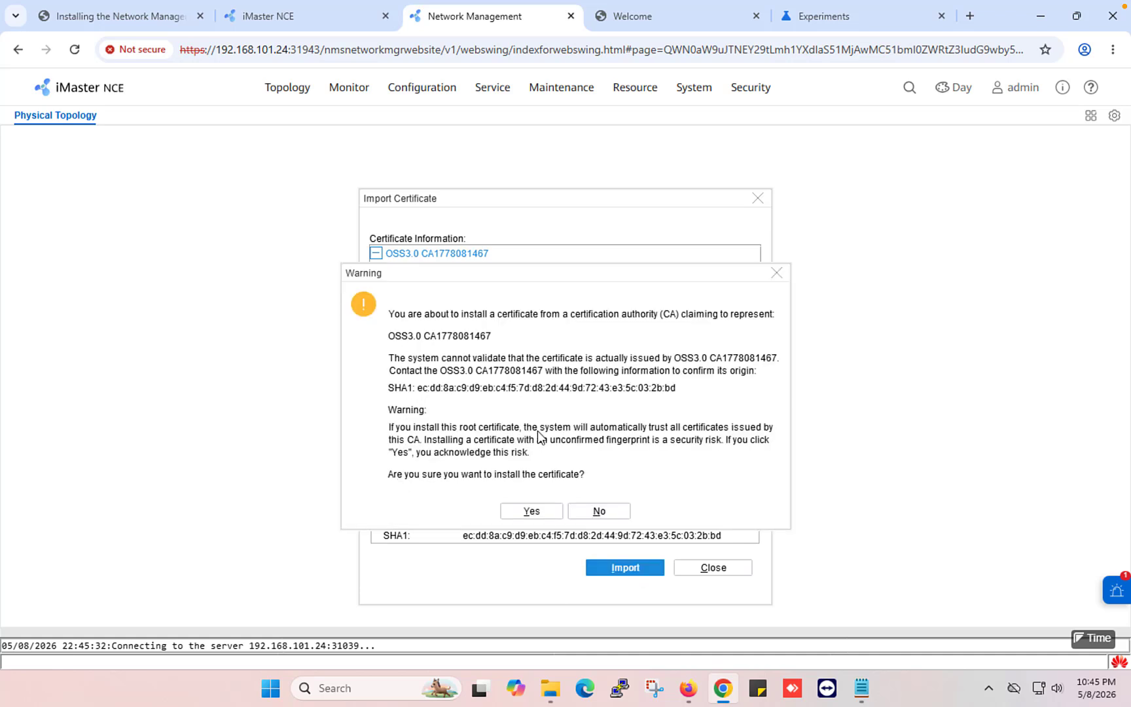
left_click(523, 509)
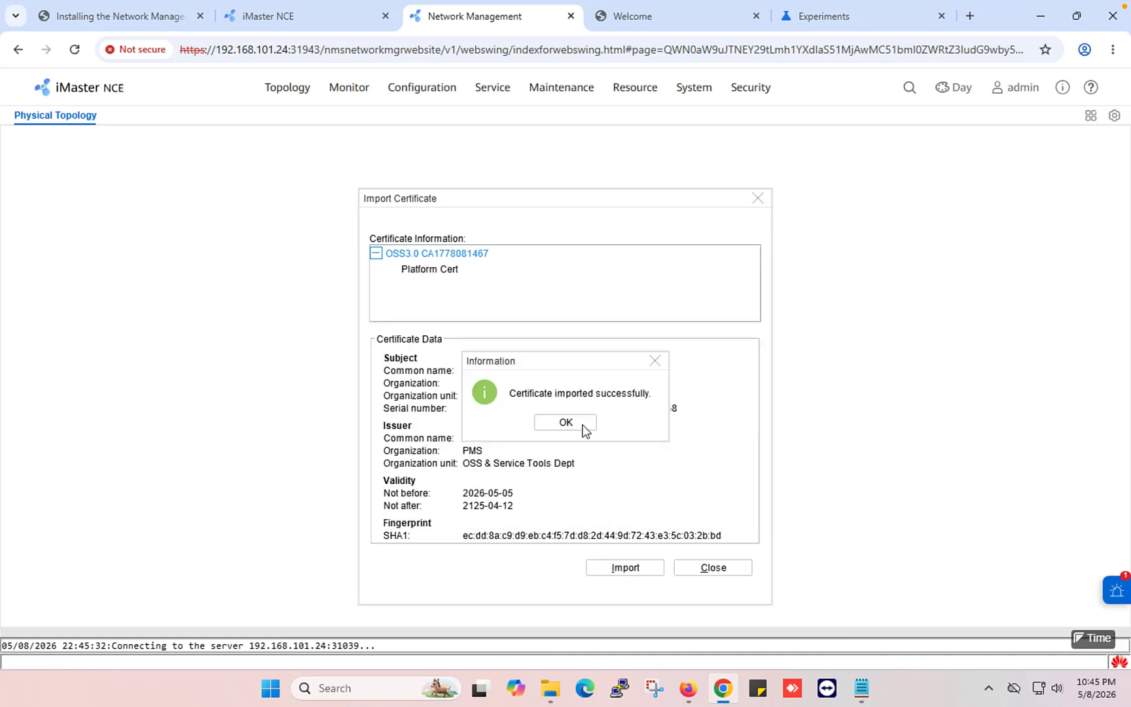
left_click(575, 425)
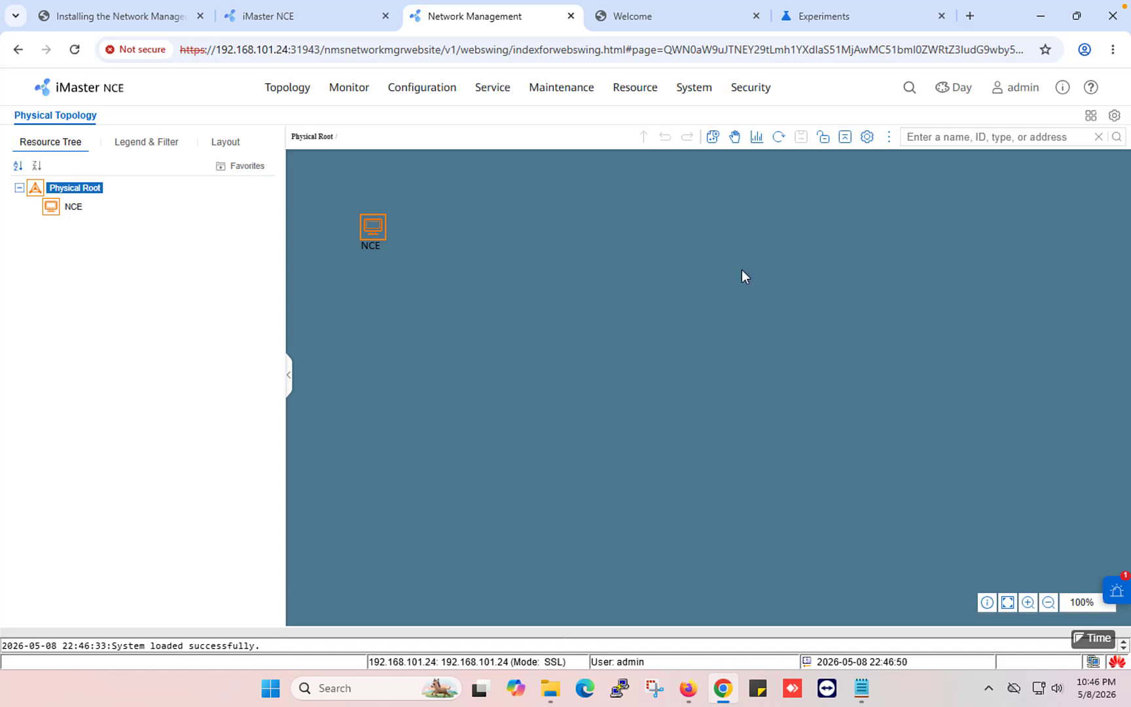
View the iMaster NCE-FAN product version information and close it.
left_click(1062, 88)
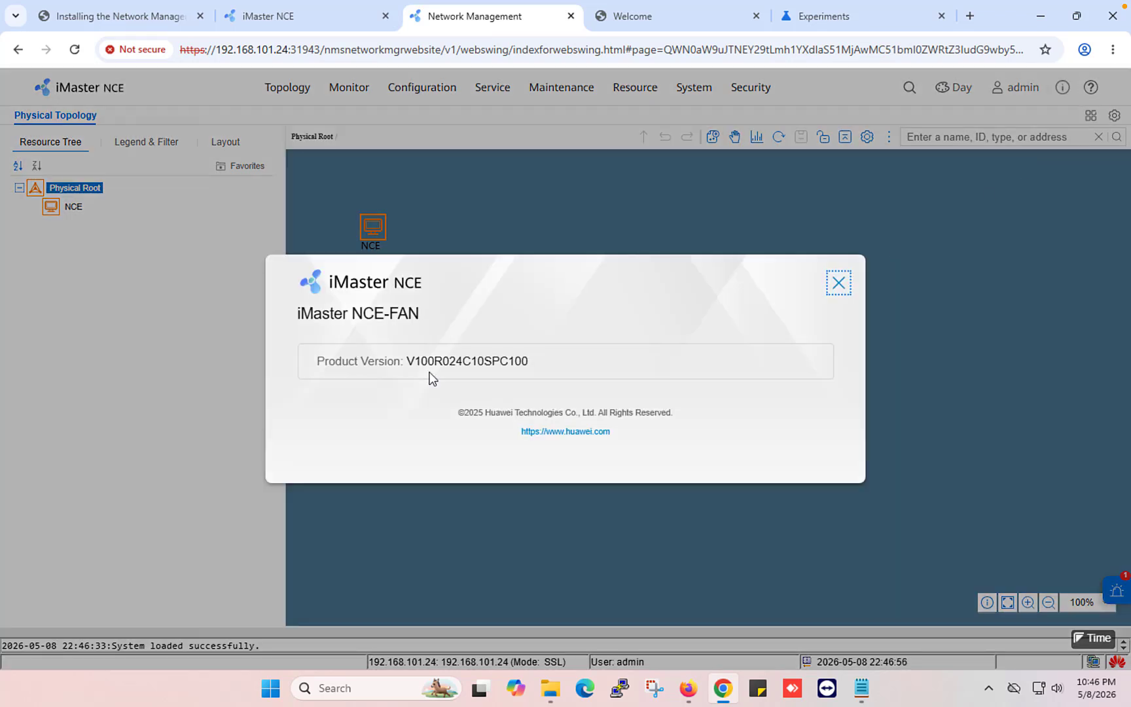
left_click(839, 283)
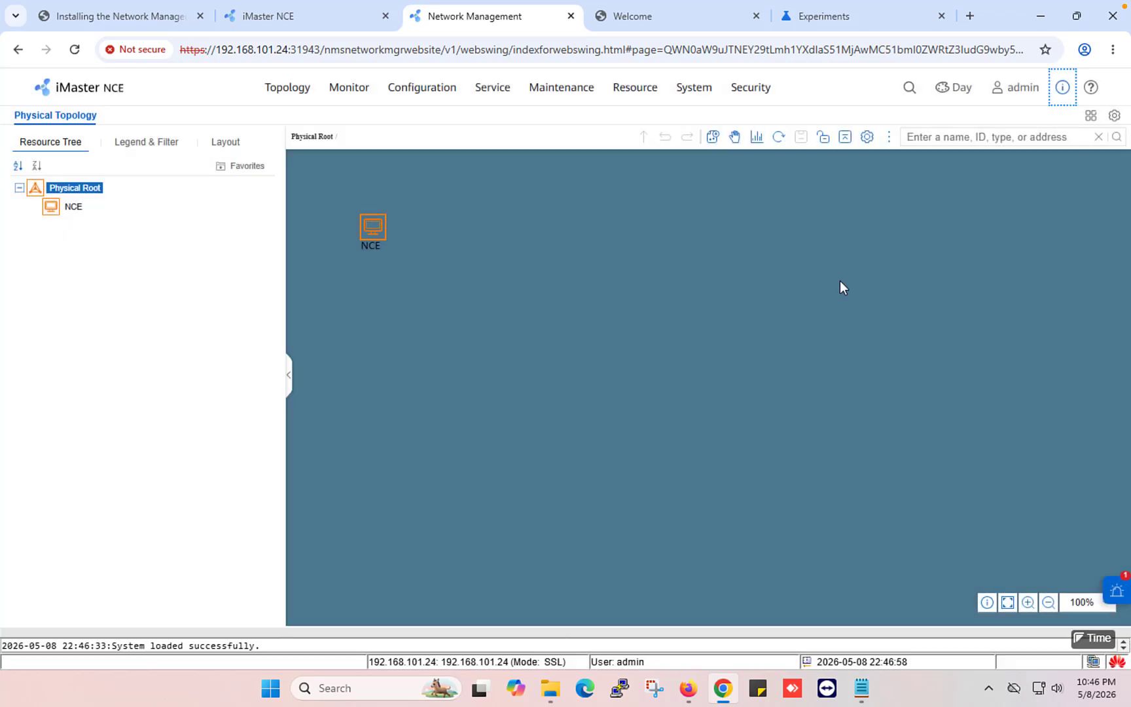